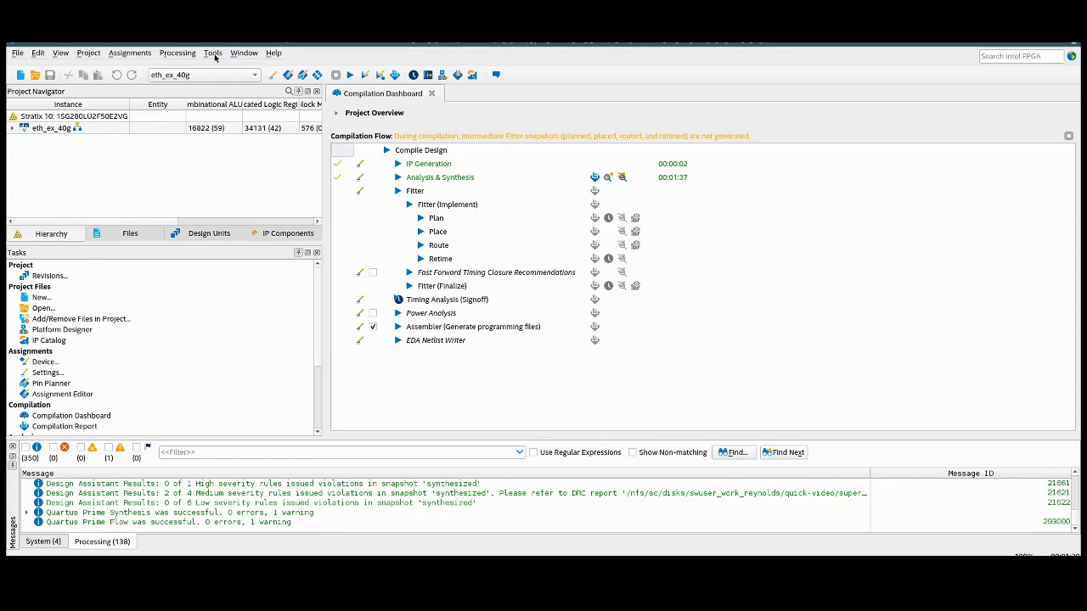
# Create a new Signal Tap file from the Default template, giving instance auto_signaltap_0
pyautogui.click(213, 54)
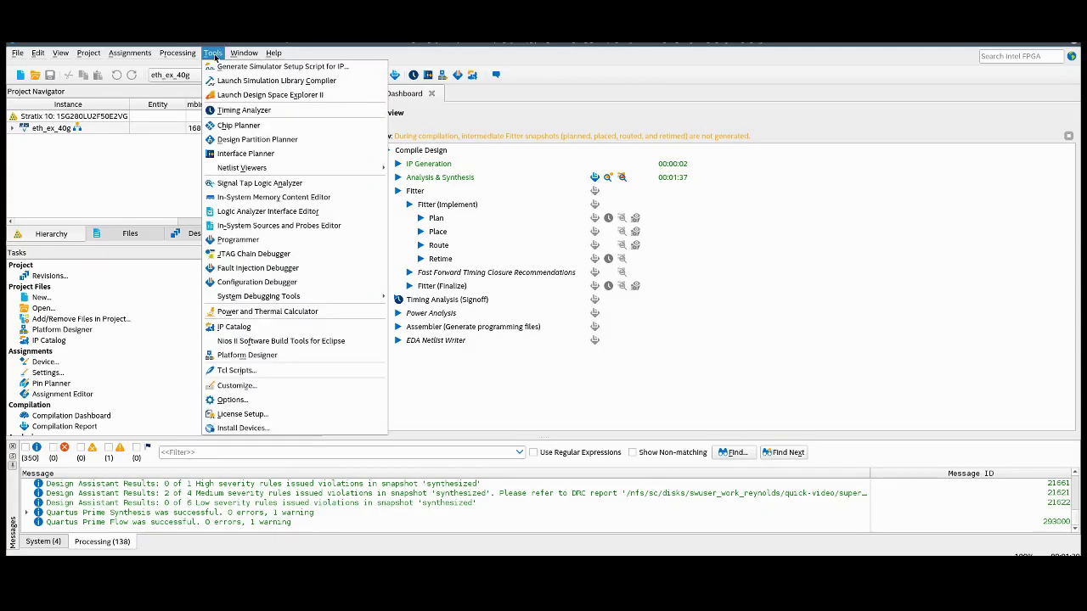
pyautogui.click(263, 184)
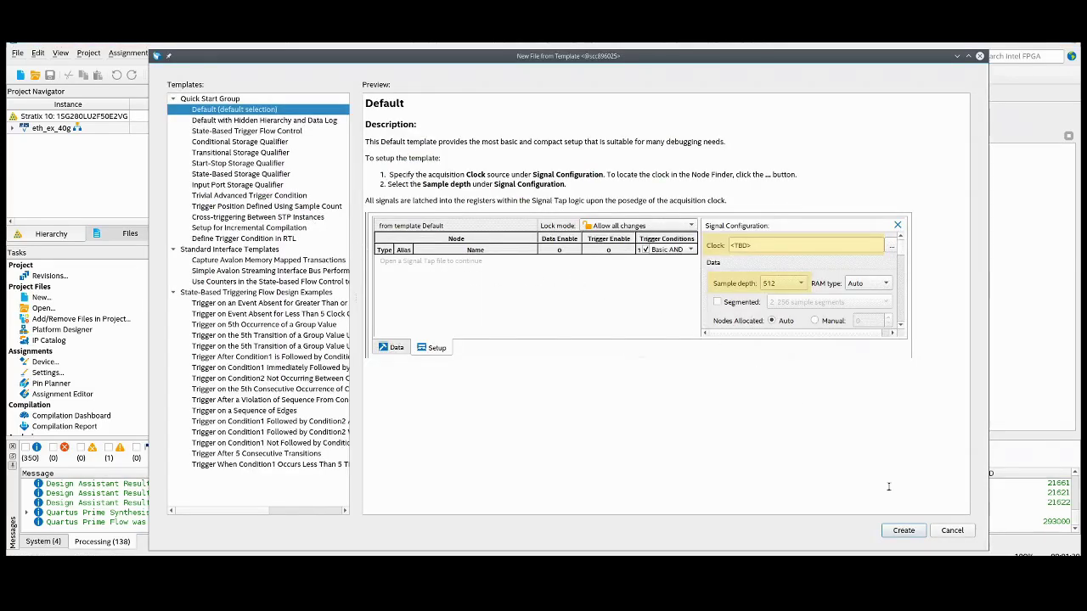
pyautogui.click(903, 530)
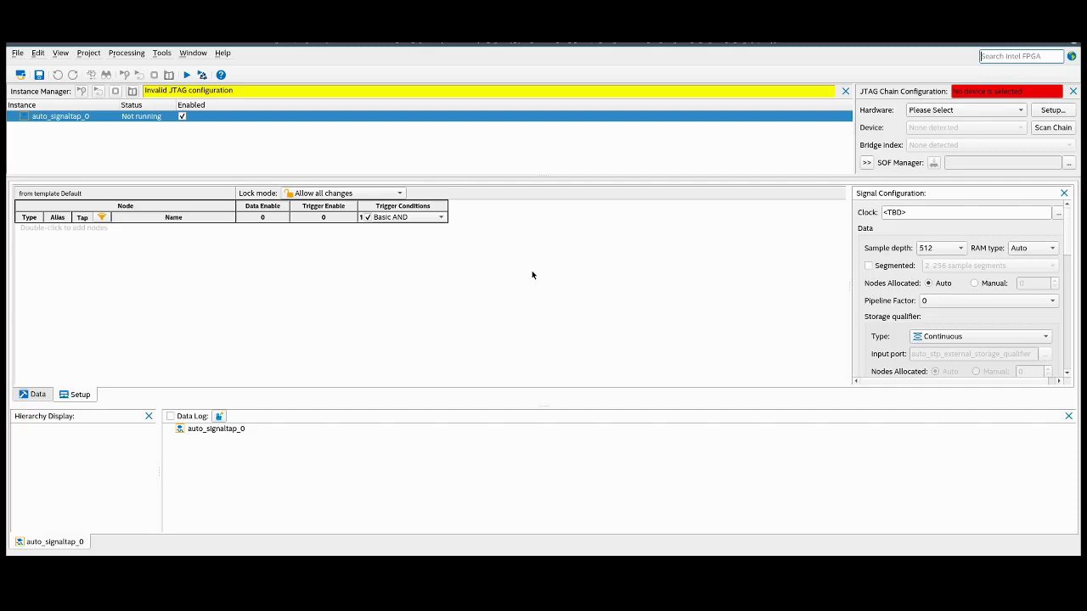
# Open the Add Simulator Aware Nodes (beta) finder from the empty node list's context menu
pyautogui.rightClick(560, 266)
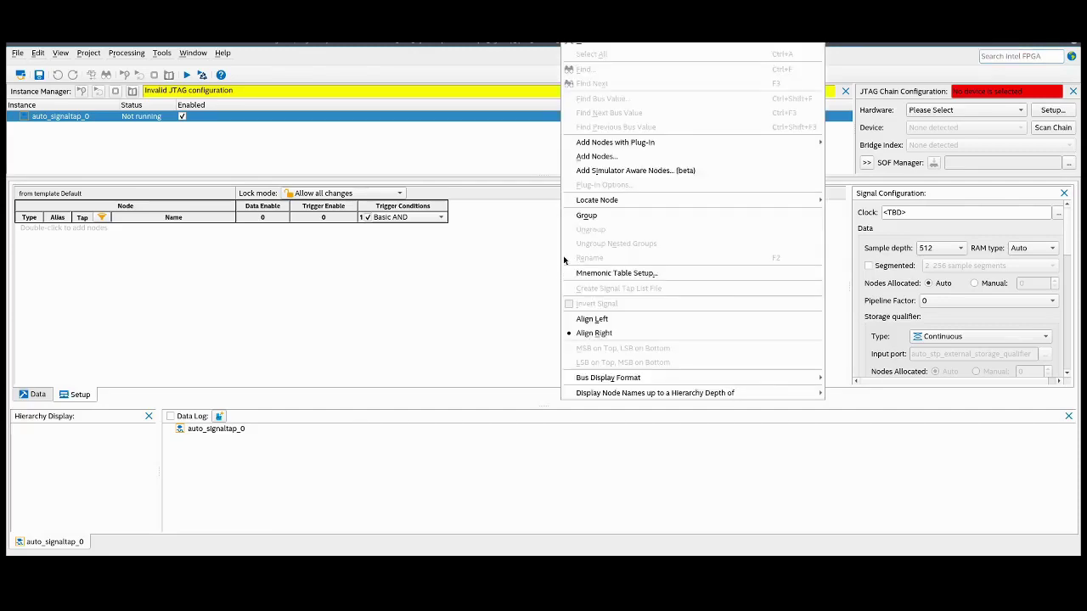
pyautogui.click(604, 172)
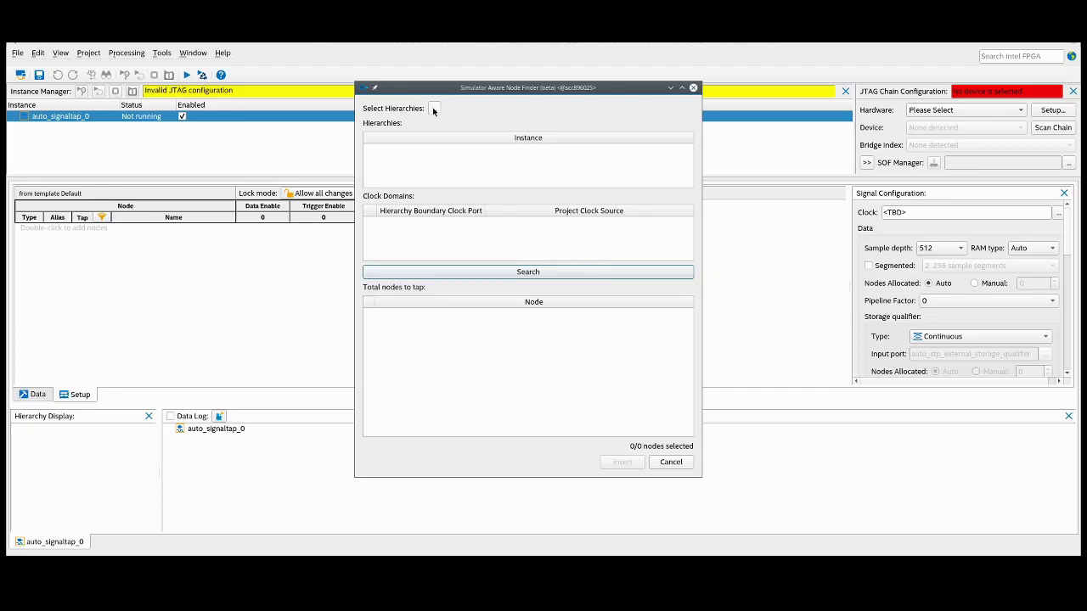
# Select the pc (alt_e40_packet_gen) instance under eth_ex_40g as the hierarchy to tap
pyautogui.click(433, 109)
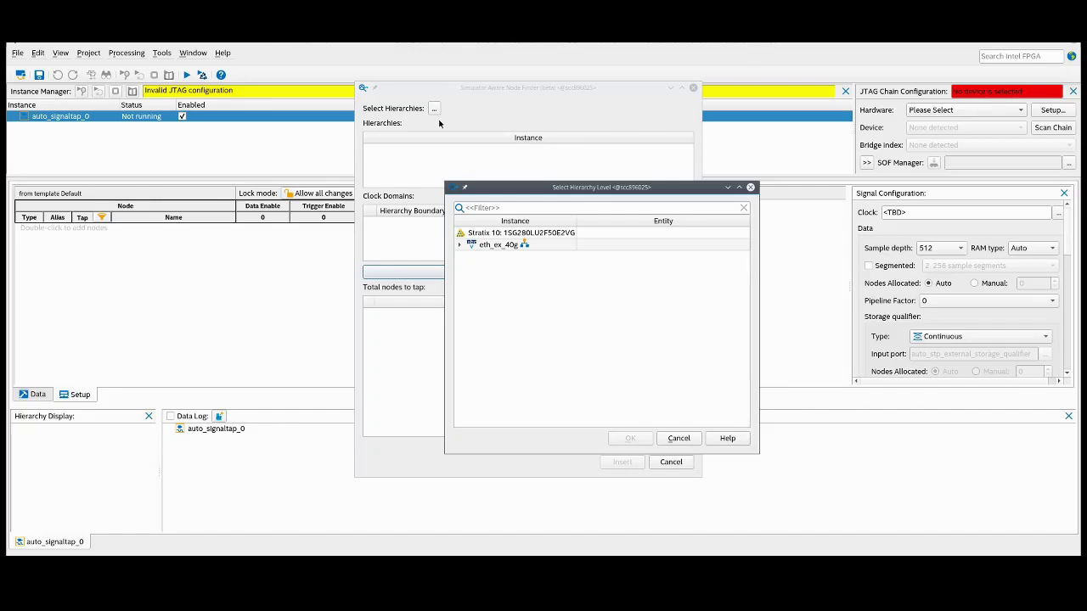
pyautogui.click(459, 245)
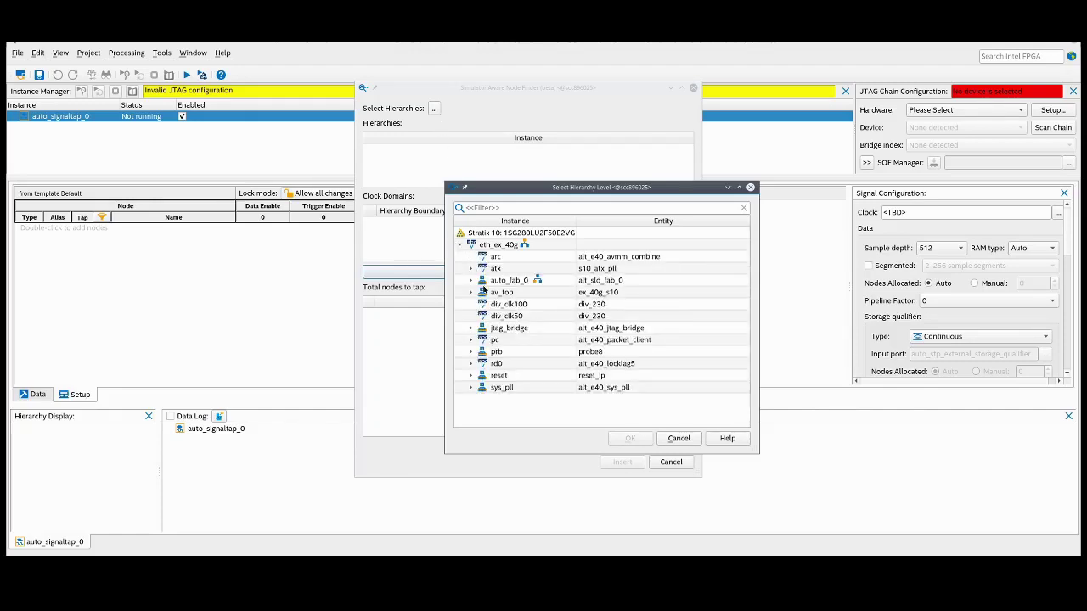
pyautogui.click(471, 340)
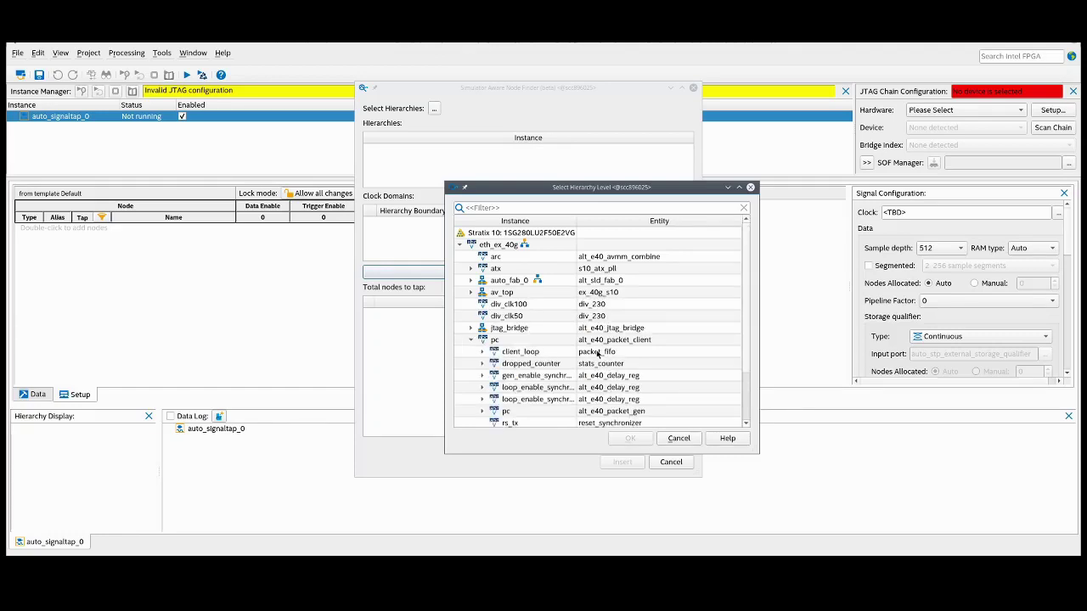
pyautogui.click(547, 412)
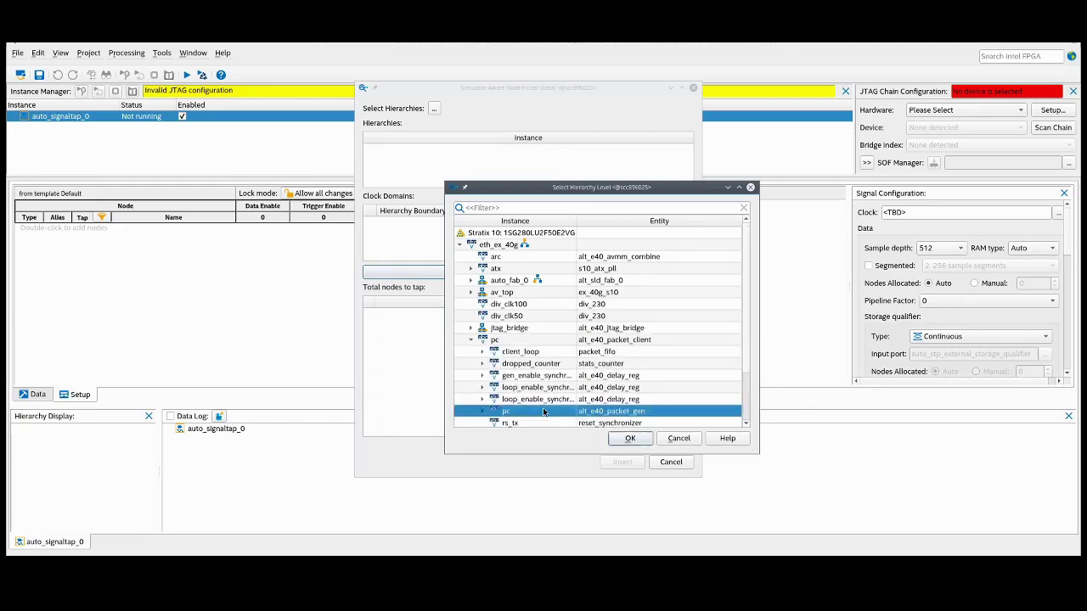
pyautogui.click(630, 438)
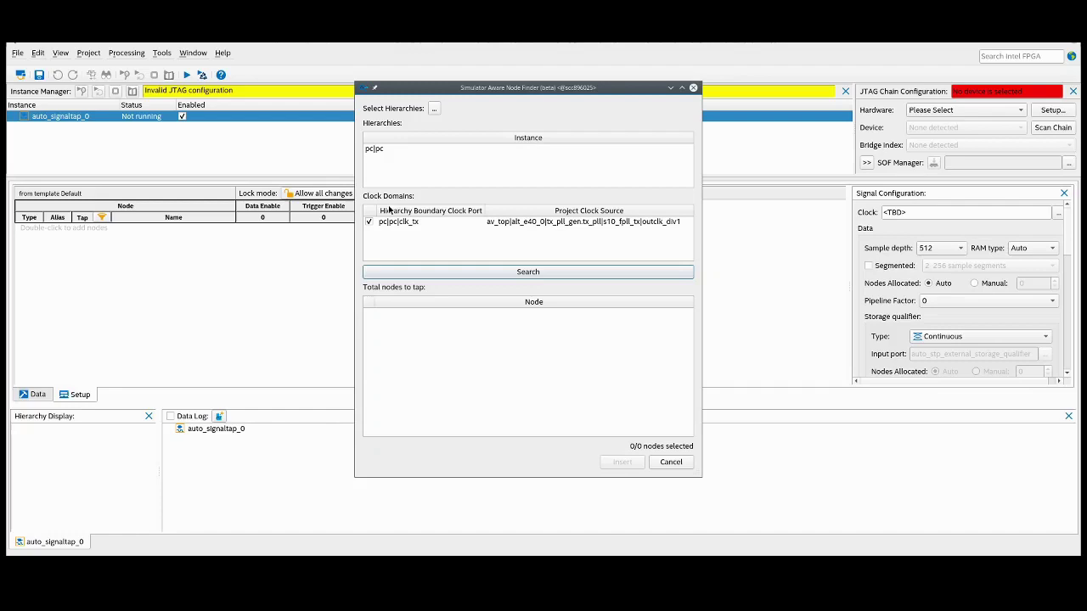
# Search pc|pc for simulator-aware nodes and insert all 522 found nodes
pyautogui.click(458, 271)
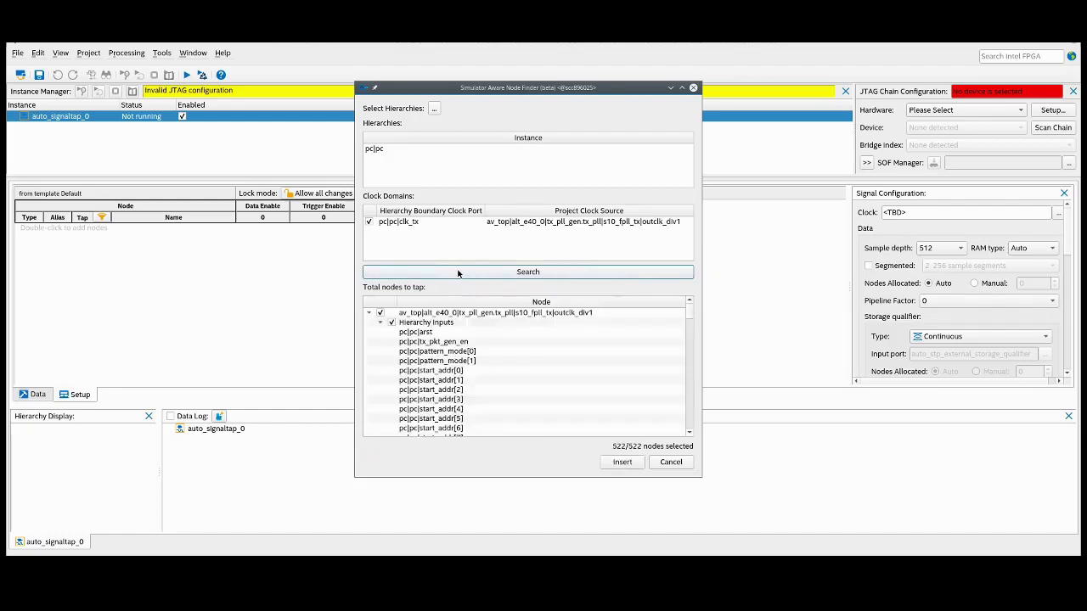
pyautogui.click(380, 323)
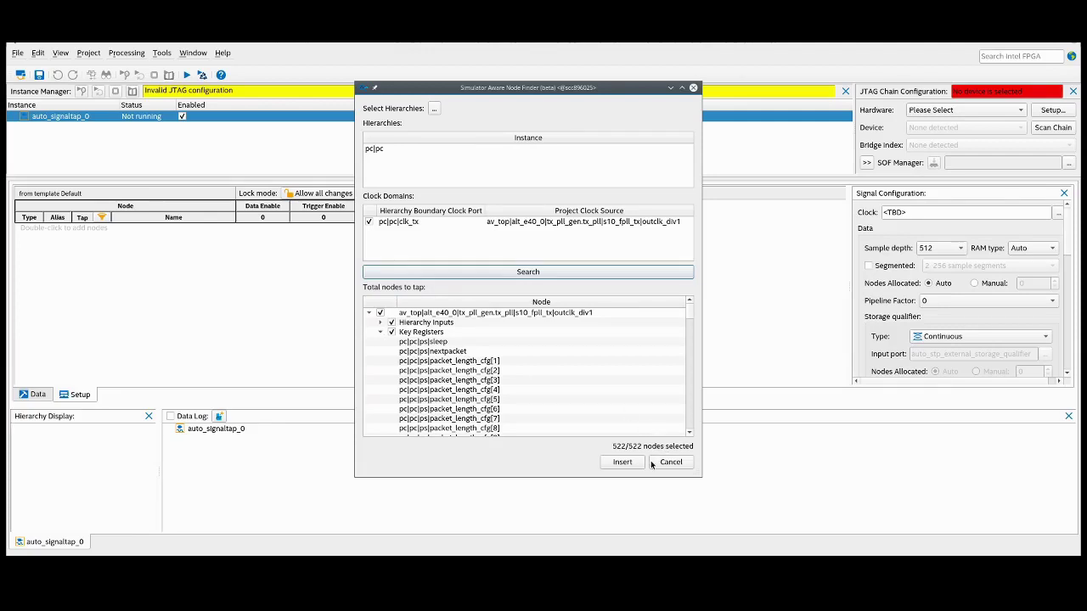
pyautogui.click(623, 462)
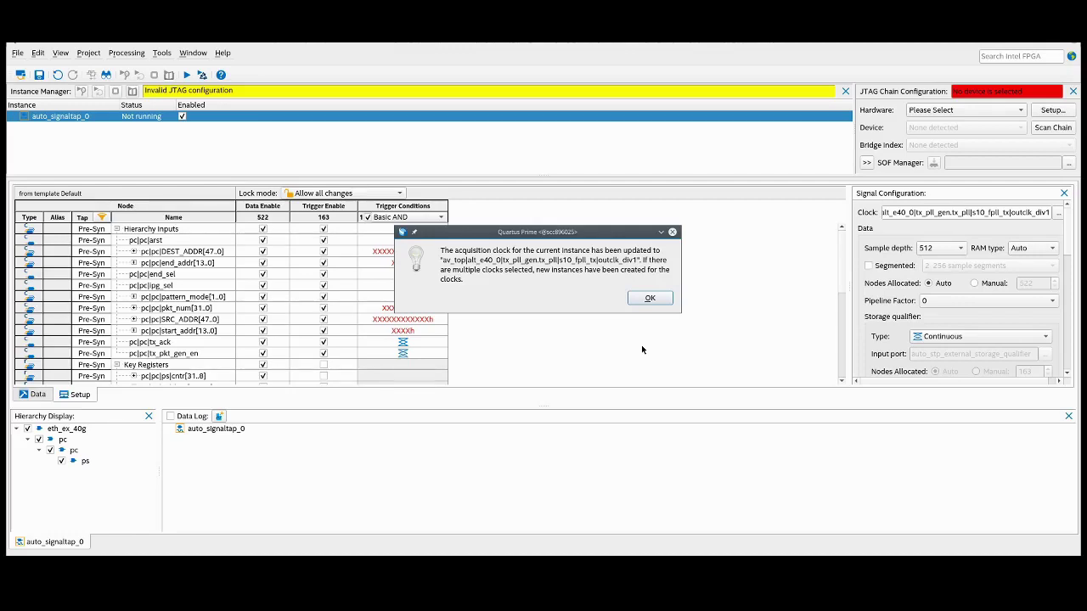
# Disable all triggers except pc|pc|tx_pkt_gen_en and set it to Rising Edge
pyautogui.click(649, 299)
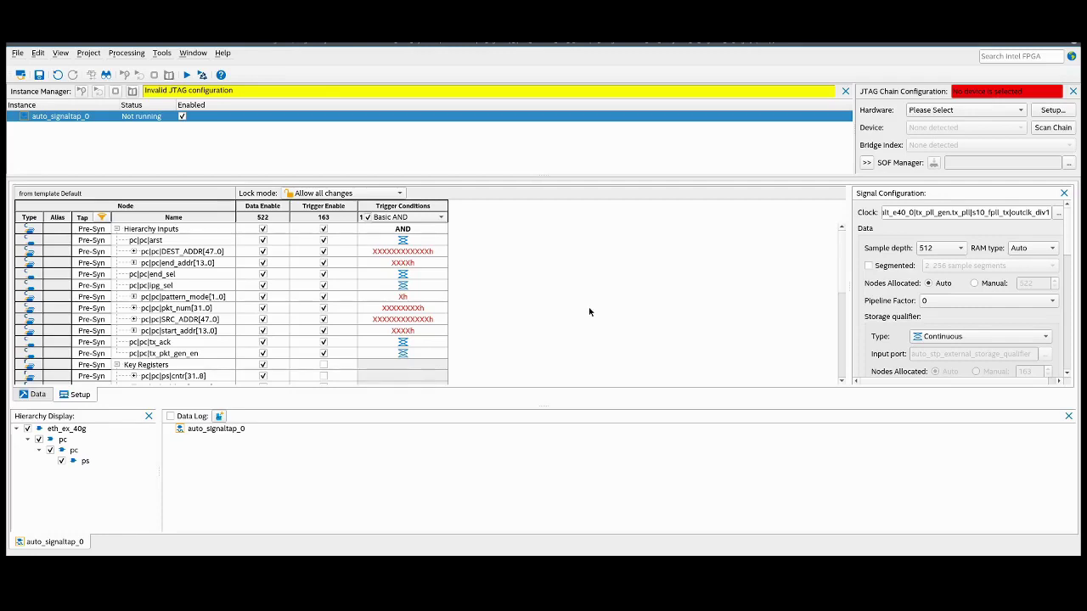
pyautogui.click(322, 229)
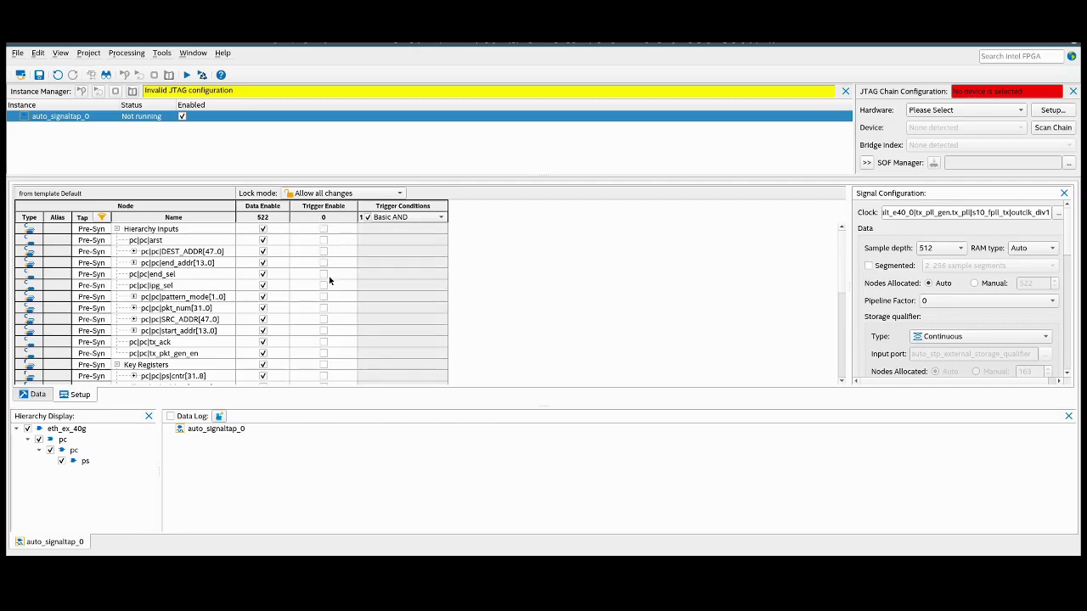
pyautogui.click(323, 353)
pyautogui.rightClick(404, 353)
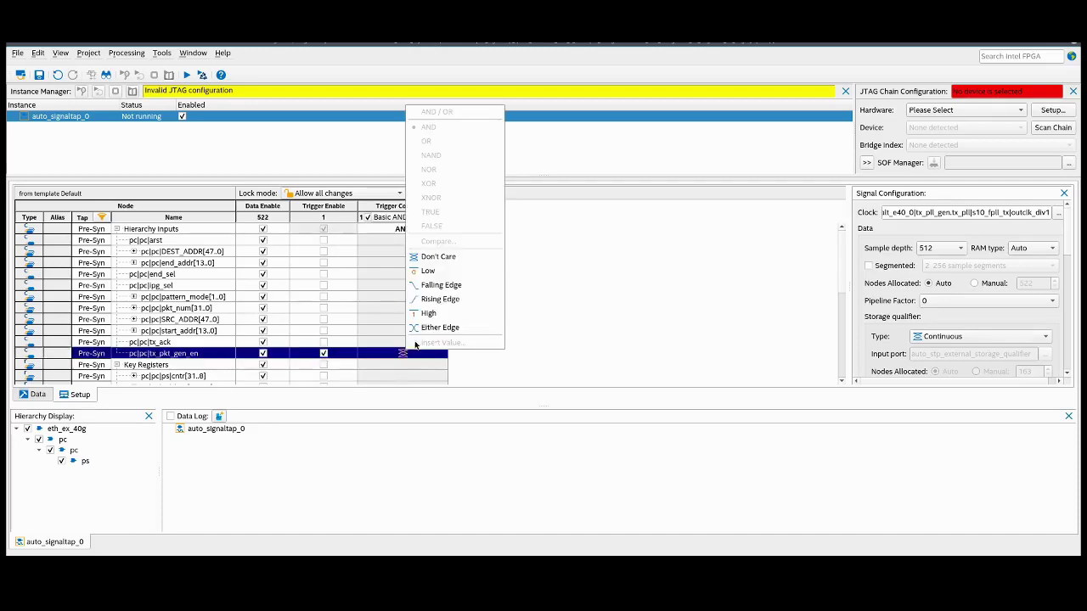
pyautogui.click(441, 300)
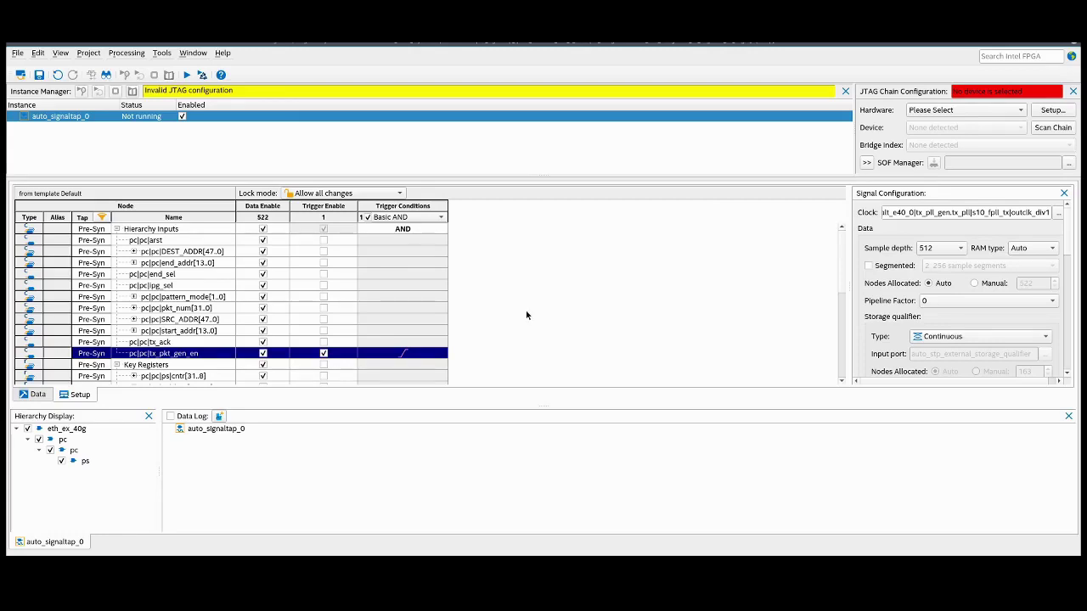
# Save the setup as pkt_gen_0.stp, enable it in the project, and recompile the design
pyautogui.click(17, 53)
pyautogui.click(38, 110)
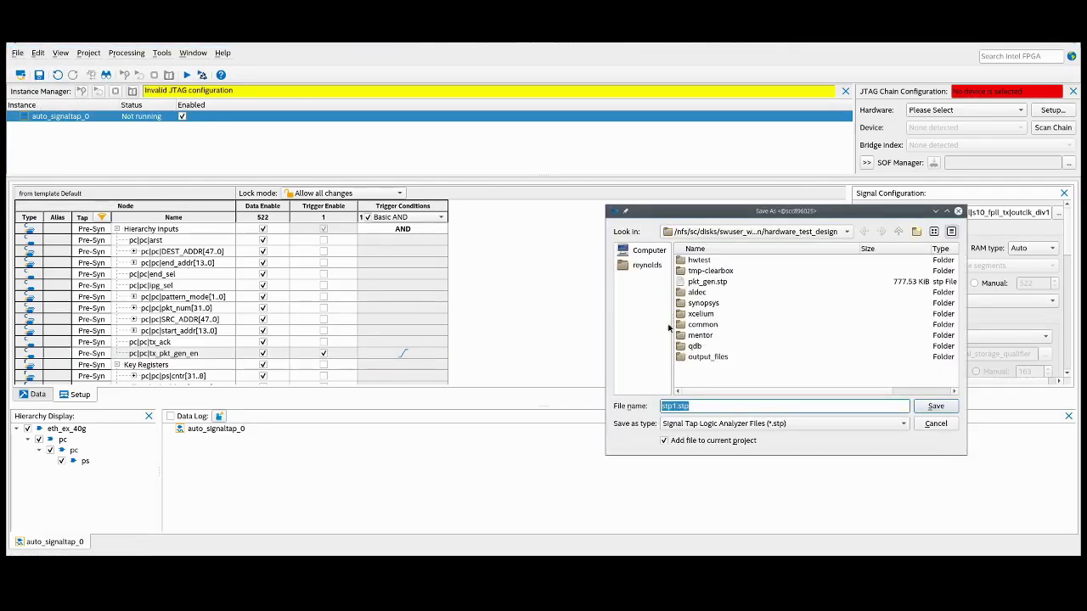
pyautogui.write('pkt_gen_0')
pyautogui.click(935, 406)
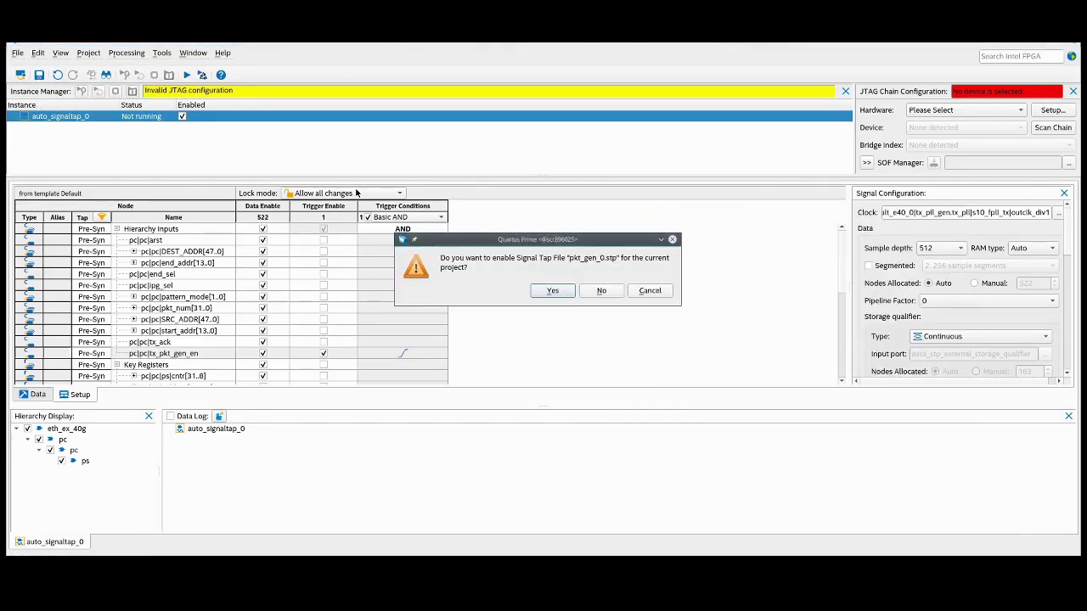
pyautogui.click(552, 291)
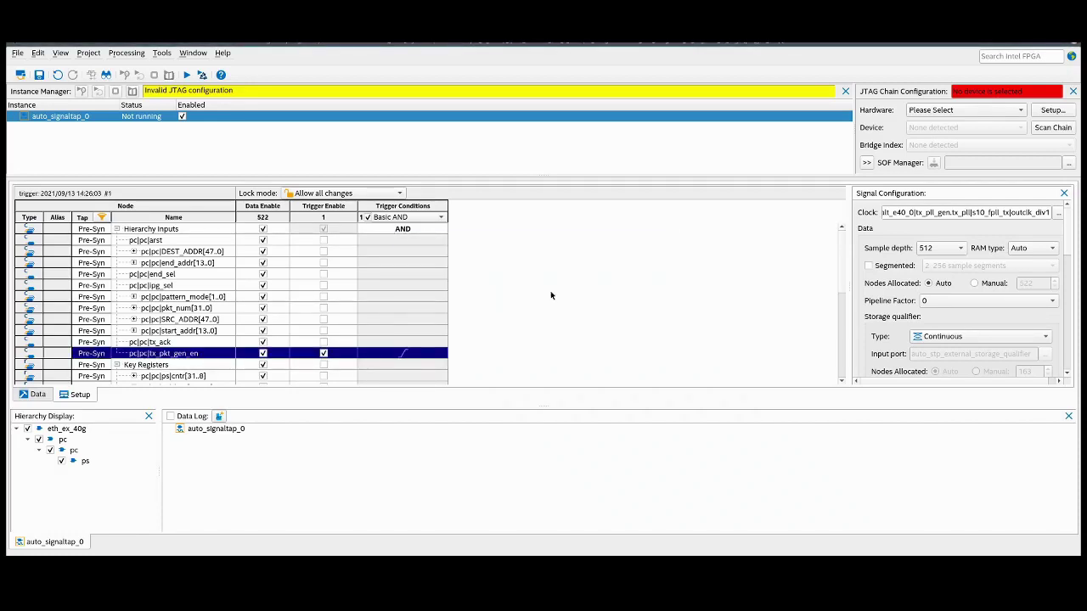
pyautogui.click(188, 77)
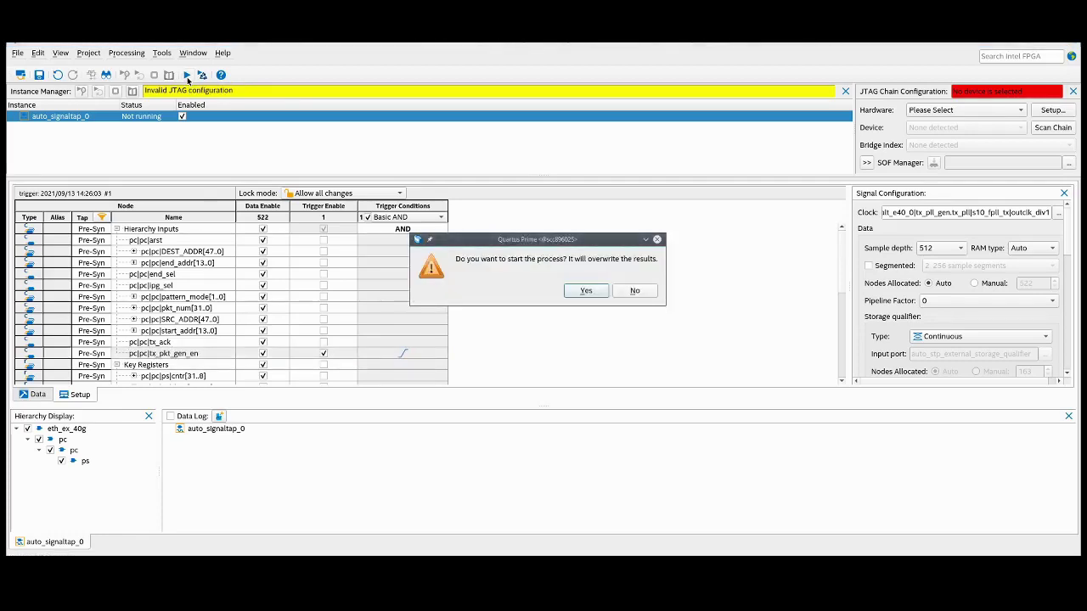
pyautogui.click(581, 292)
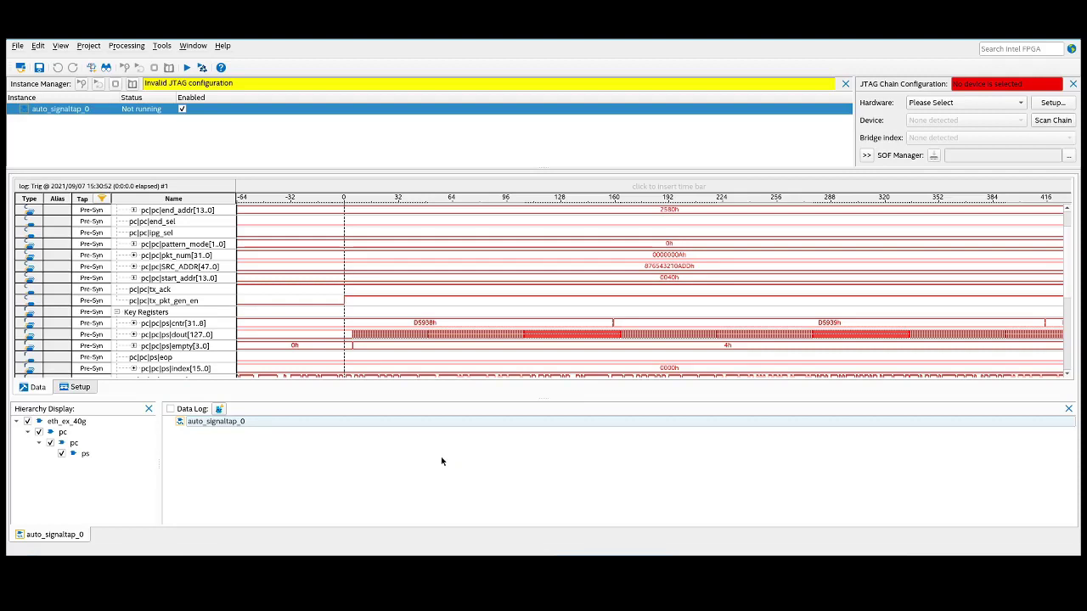
# Create a simulation testbench from the captured data with 'Use Force statement based on value change' enabled
pyautogui.click(17, 46)
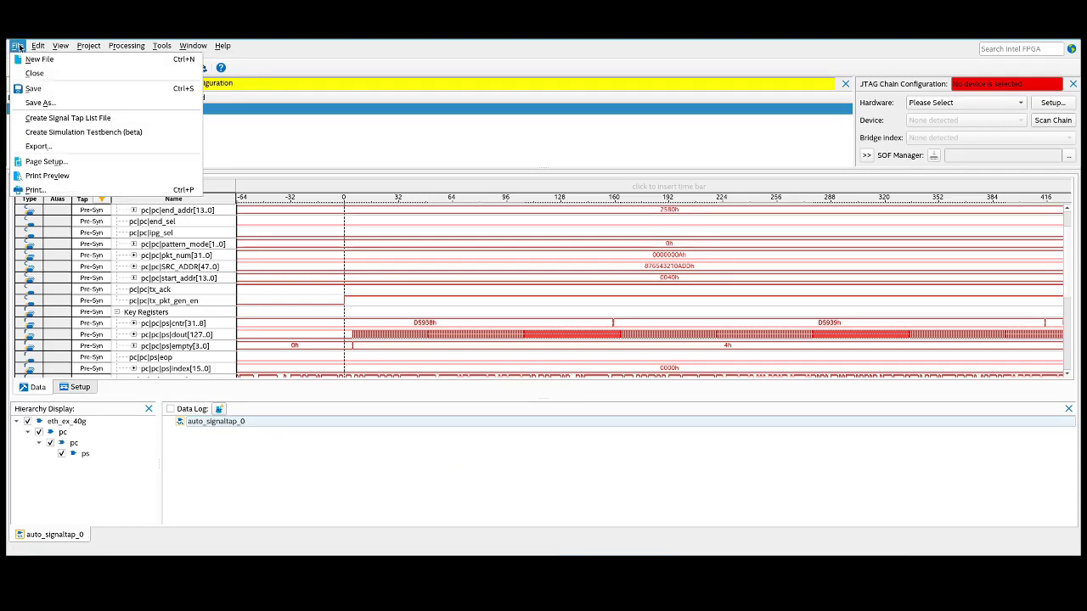
pyautogui.click(59, 134)
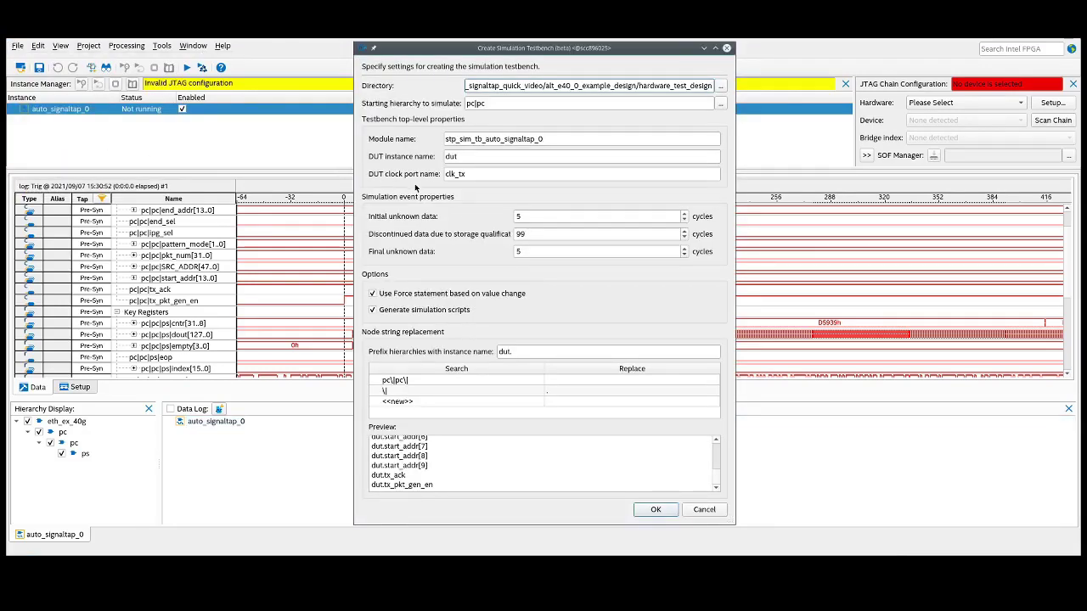
pyautogui.click(372, 293)
pyautogui.click(656, 510)
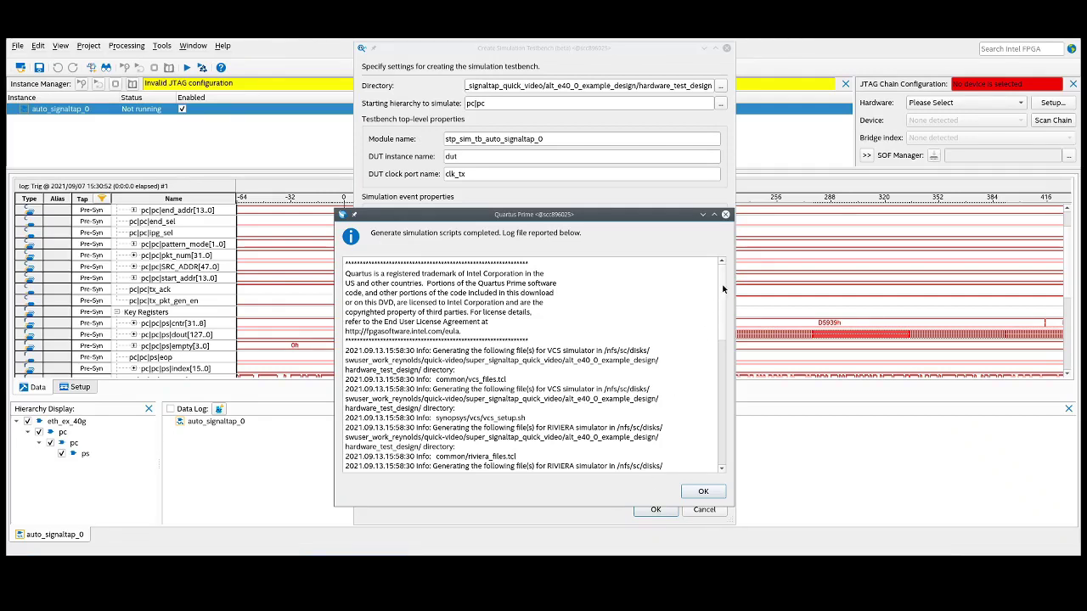
pyautogui.moveTo(723, 291); pyautogui.dragTo(720, 440)
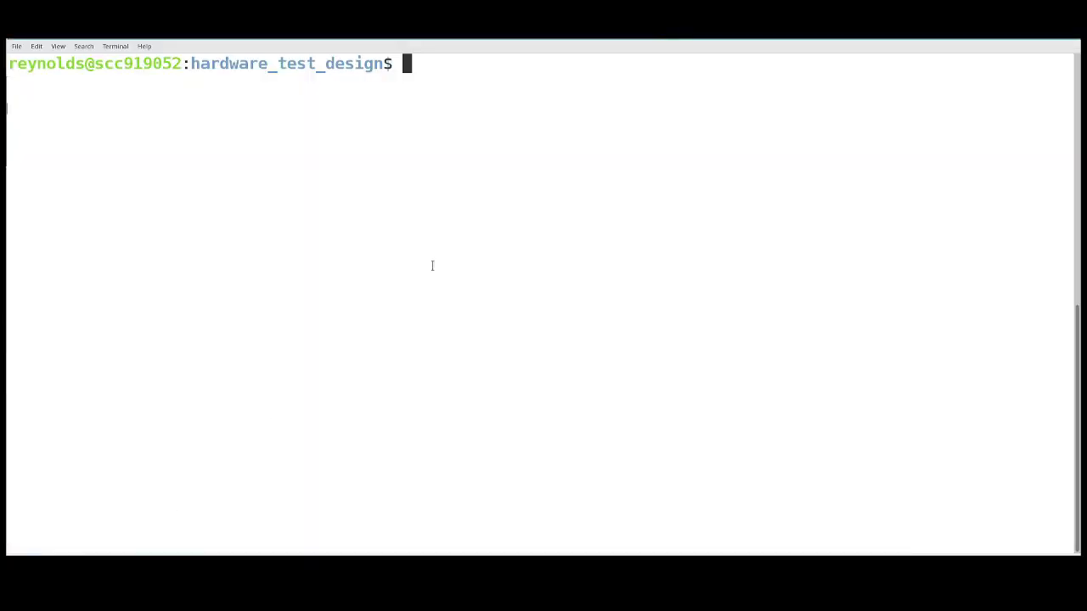
# List hardware_test_design with ll to find stp_sim_tb_auto_signaltap_0.v and its .stp_data.v file
pyautogui.write('ll')
pyautogui.press('Return')
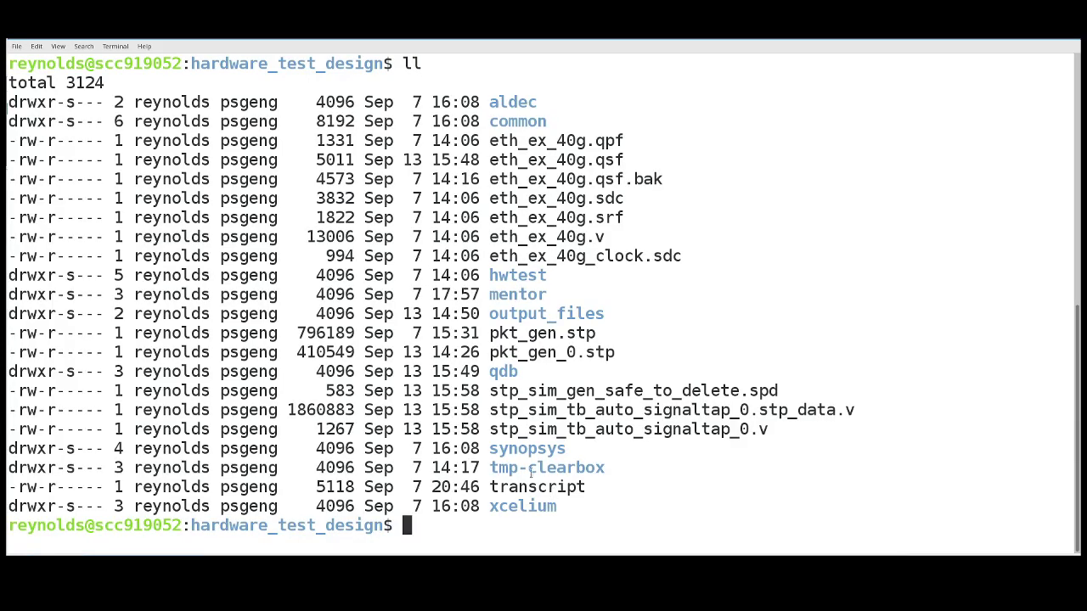
pyautogui.moveTo(490, 430); pyautogui.dragTo(764, 430)
pyautogui.doubleClick(619, 411)
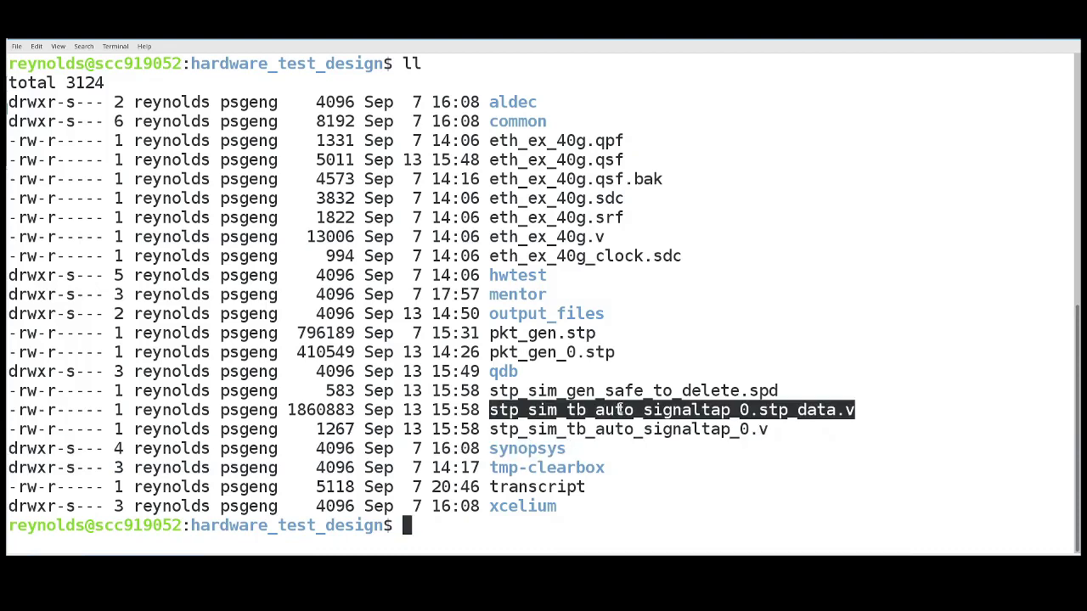
pyautogui.click(418, 524)
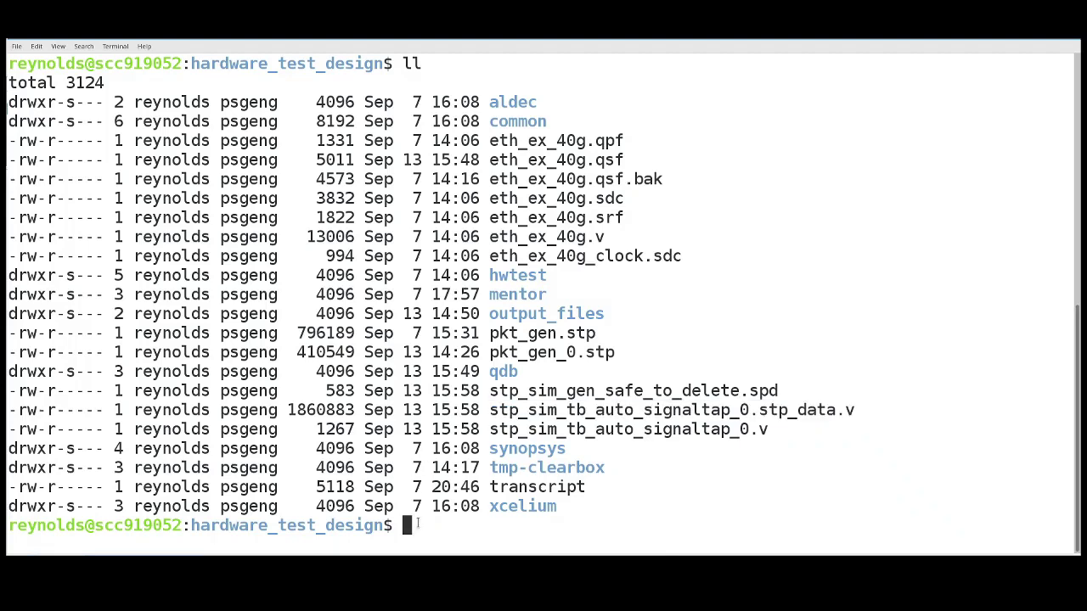
# Launch Questa with vsim and dismiss the licensing notice
pyautogui.write('vsim')
pyautogui.press('Return')
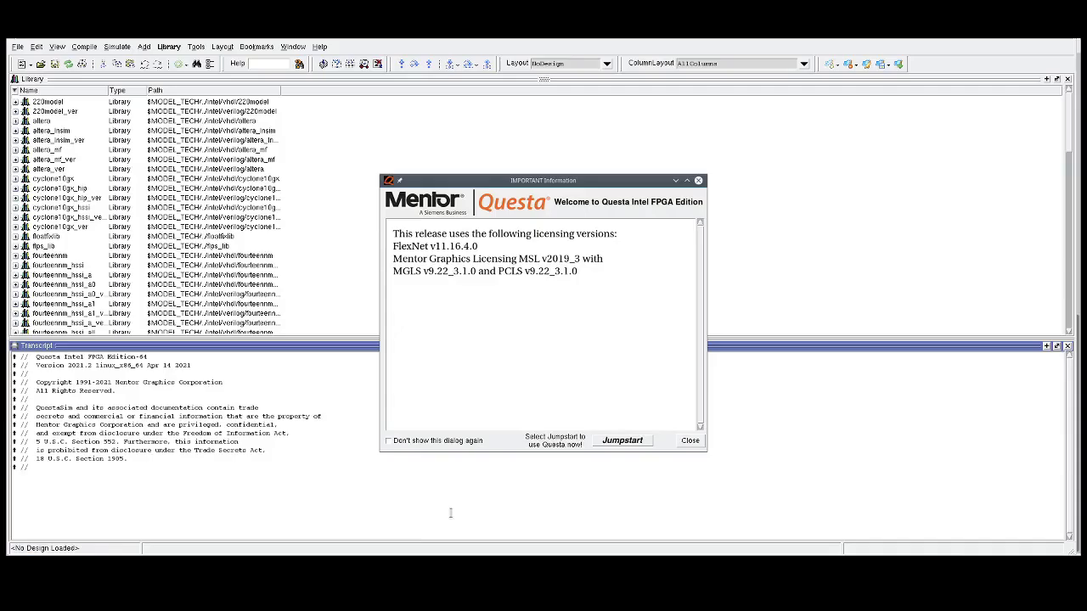
pyautogui.click(691, 441)
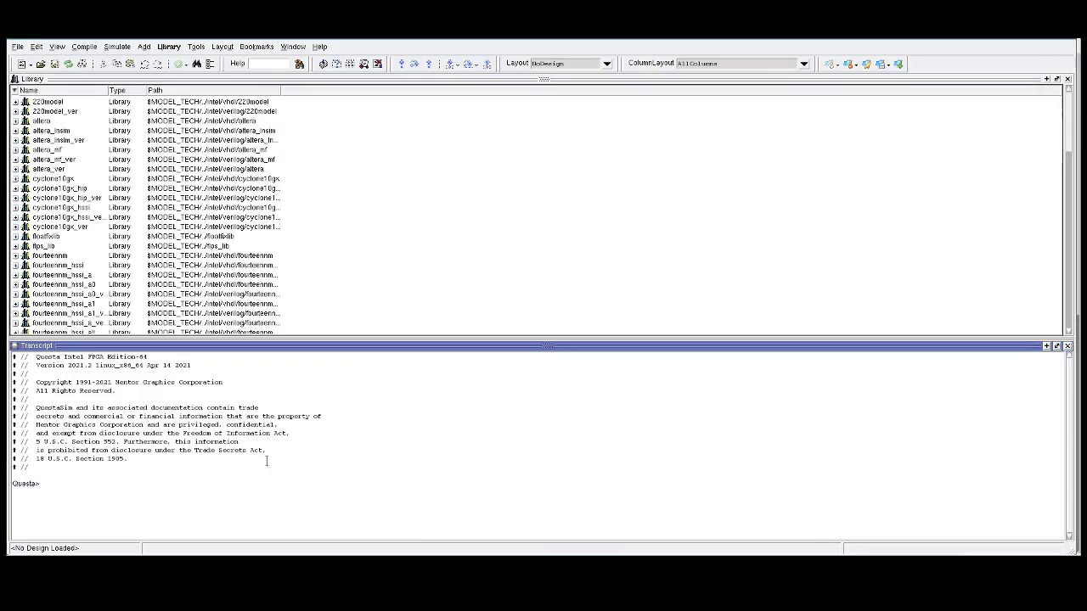
pyautogui.click(77, 484)
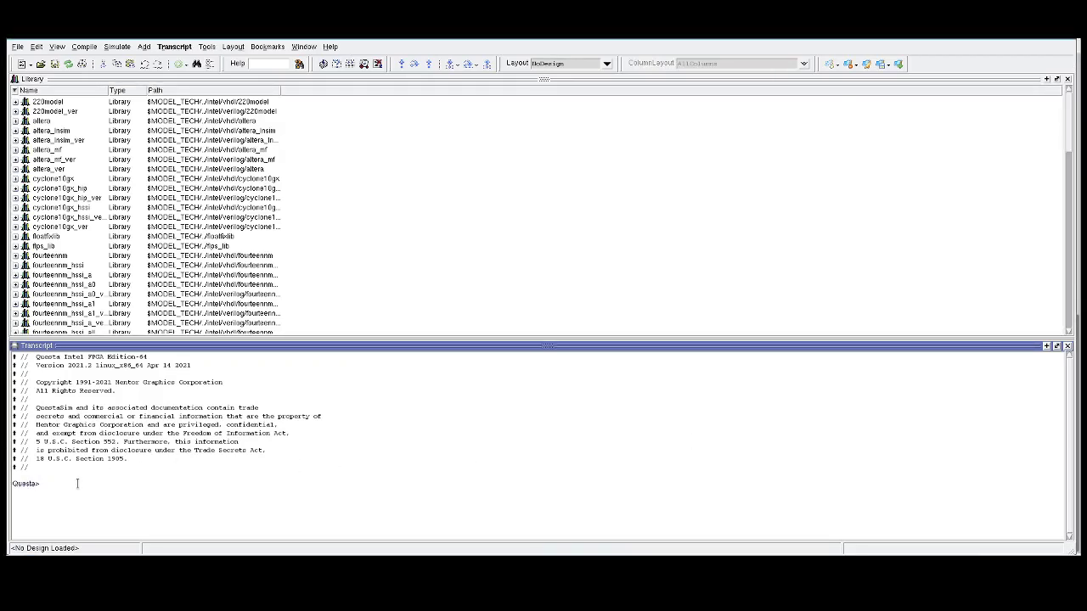
# Change into the mentor folder and source msim_setup.tcl in the Transcript
pyautogui.write('cd mentor')
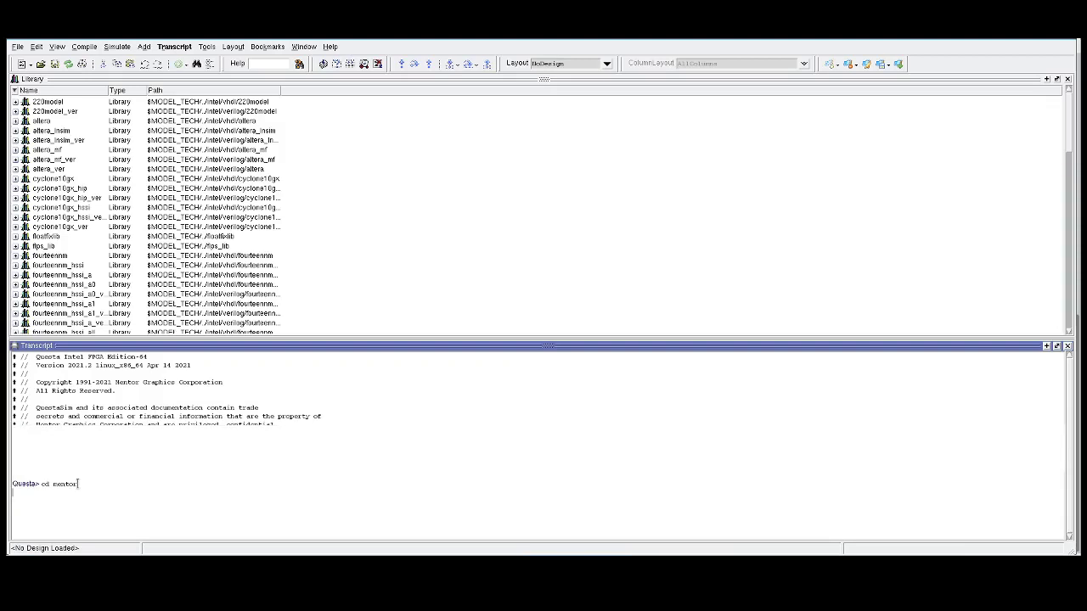
pyautogui.press('Return')
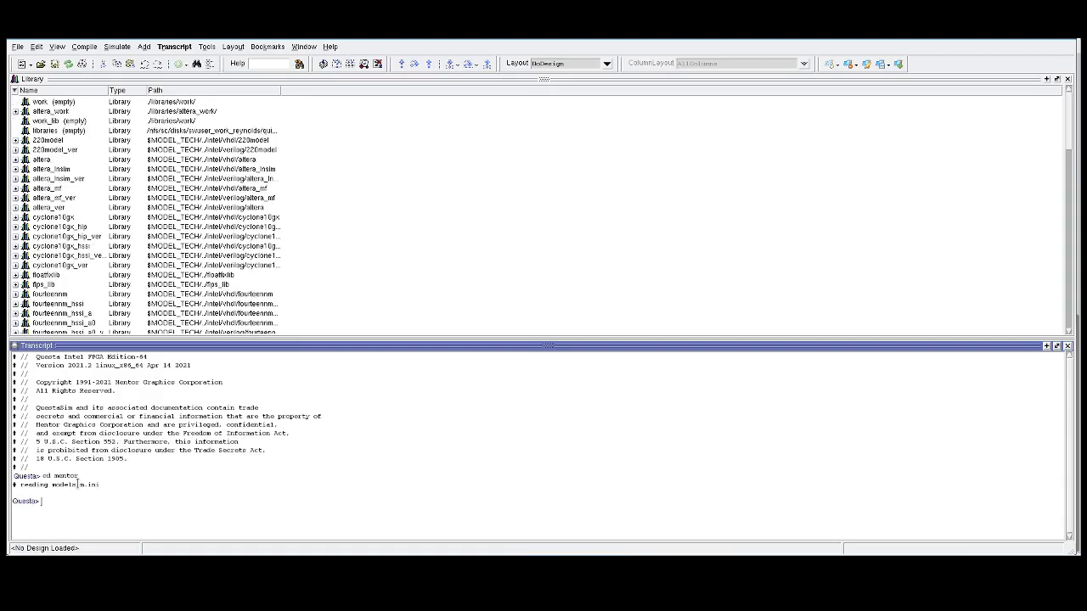
pyautogui.write('source msim_setup.tcl')
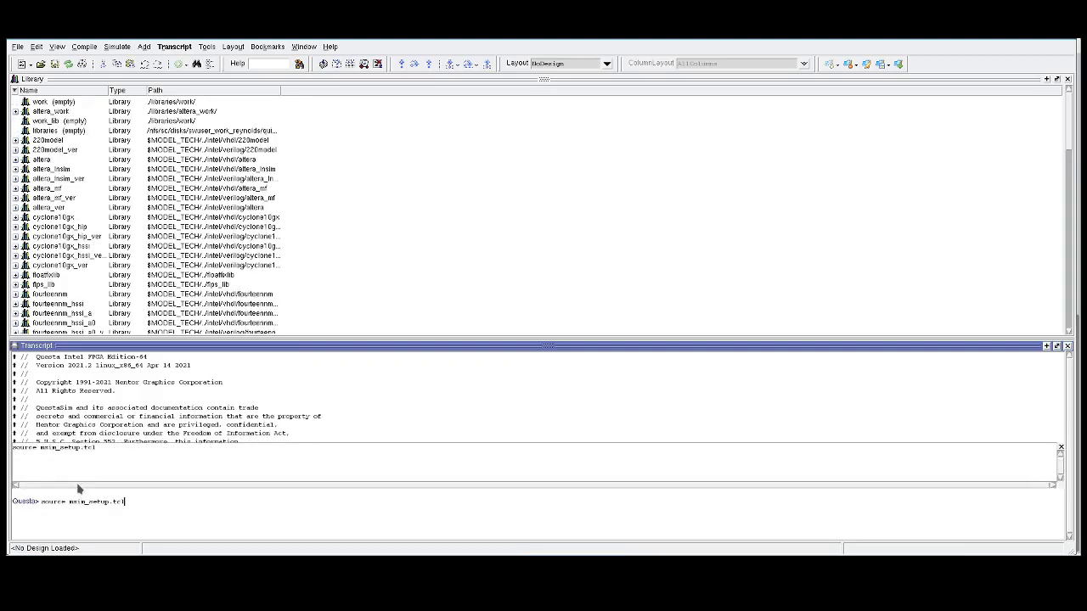
pyautogui.press('Return')
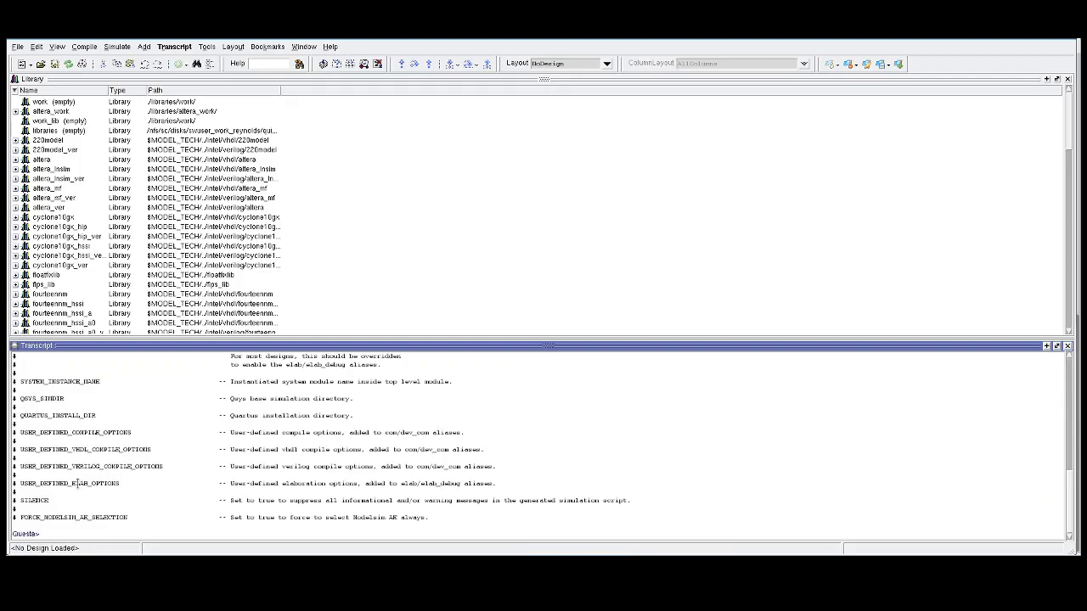
# Review the script's alias list, pick out ld_debug, and enter ld_debug at the prompt
pyautogui.scroll(5, 76, 484)
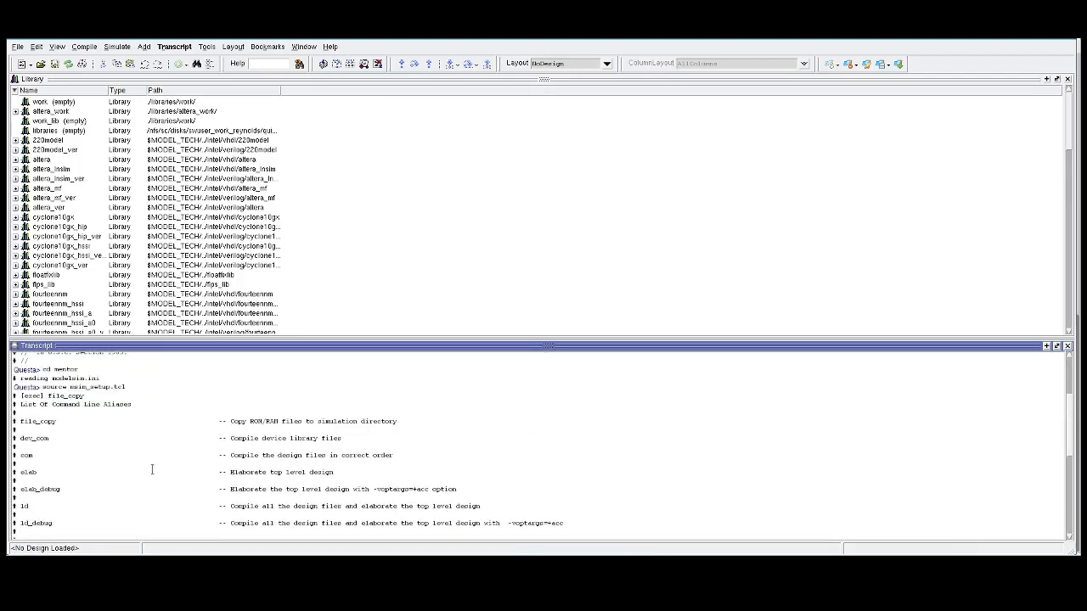
pyautogui.scroll(-4, 179, 419)
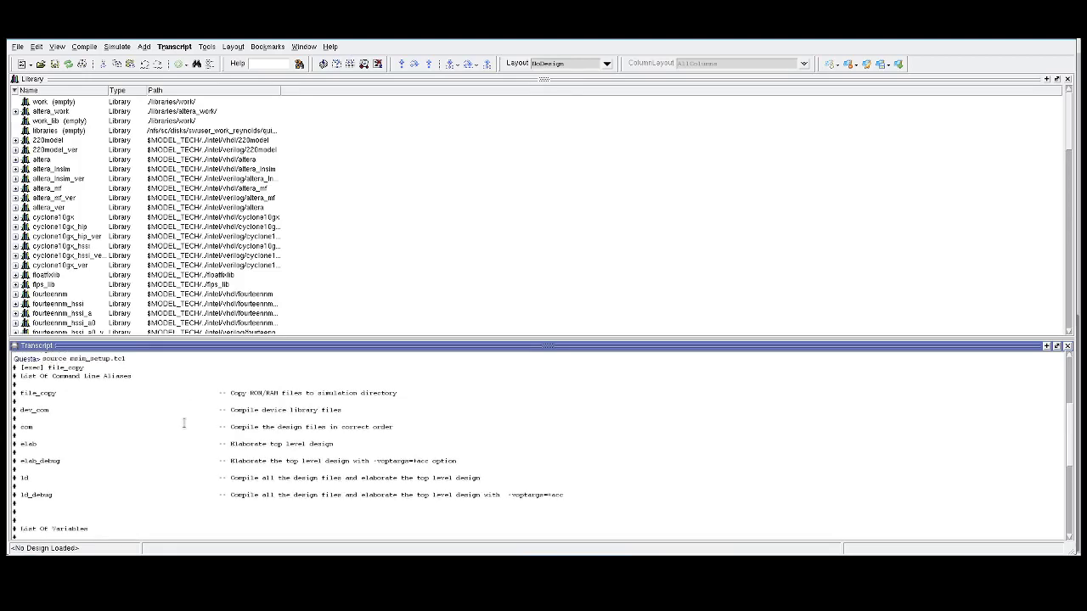
pyautogui.scroll(-3, 180, 420)
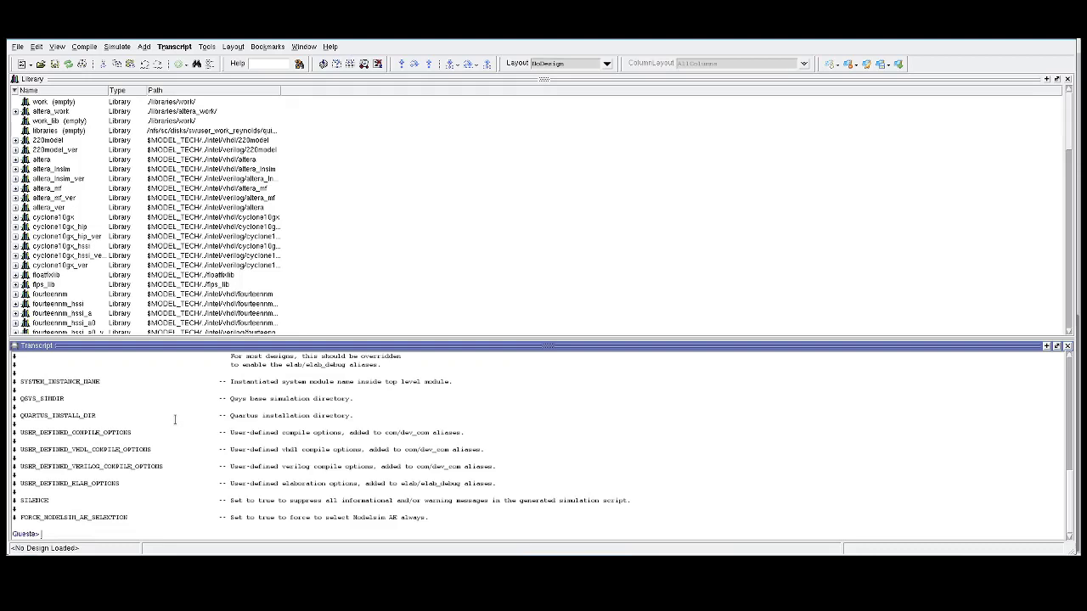
pyautogui.scroll(4, 175, 420)
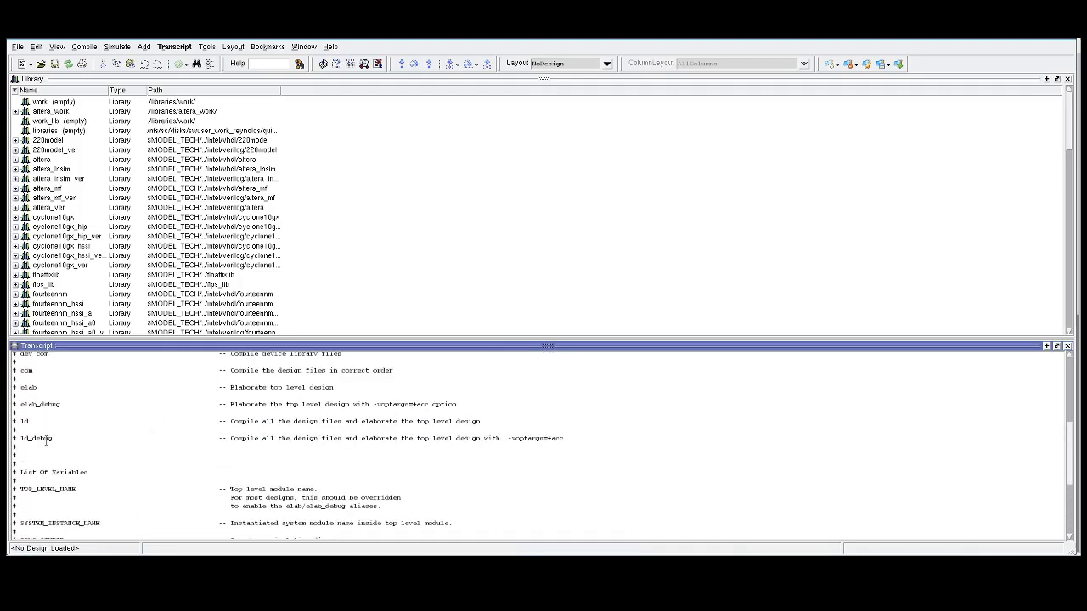
pyautogui.doubleClick(41, 439)
pyautogui.doubleClick(41, 439)
pyautogui.scroll(-4, 216, 420)
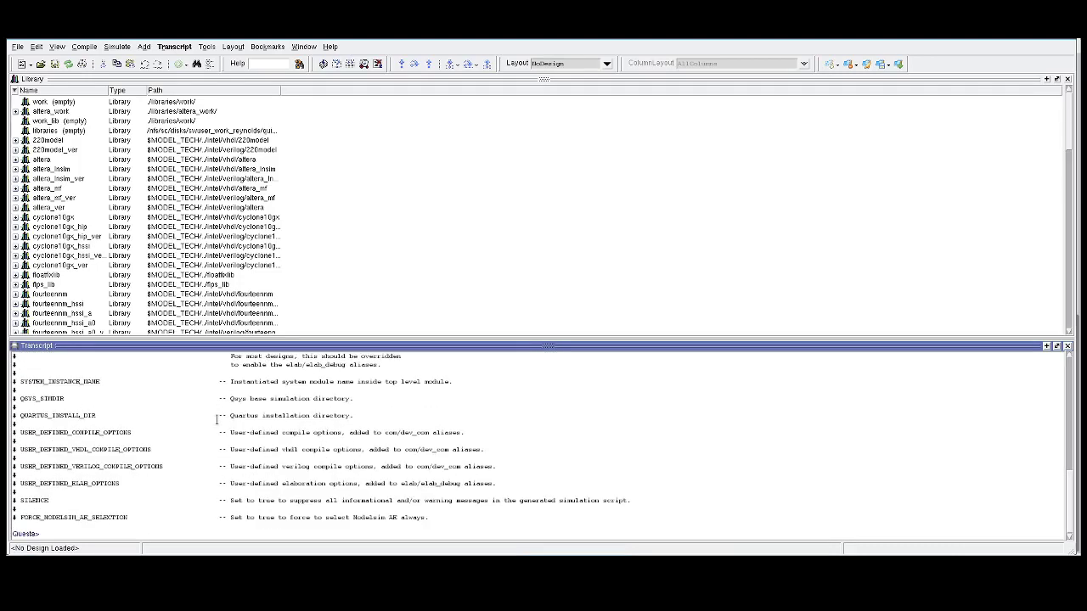
pyautogui.click(108, 536)
pyautogui.write('ld_')
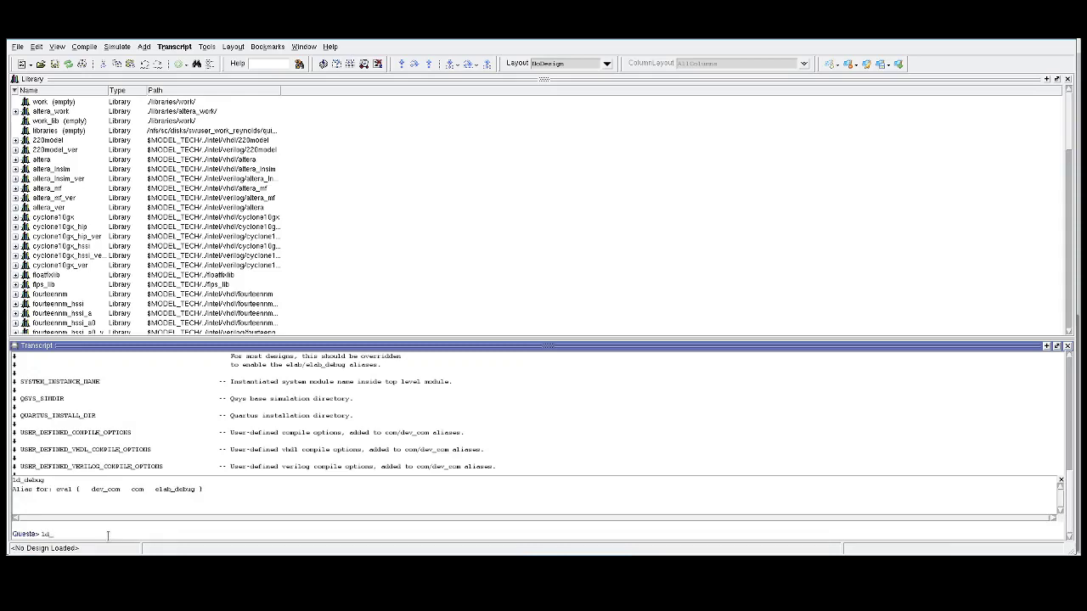
pyautogui.write('debug')
# Run ld_debug to load the design, then expand dut and its ps block in the sim panel
pyautogui.press('Return')
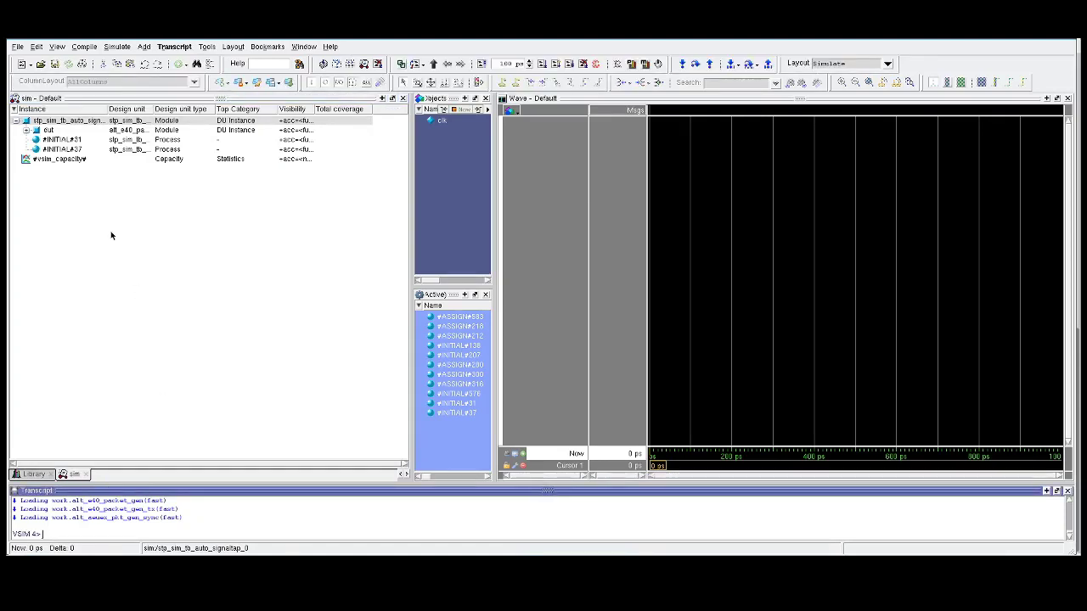
pyautogui.click(26, 130)
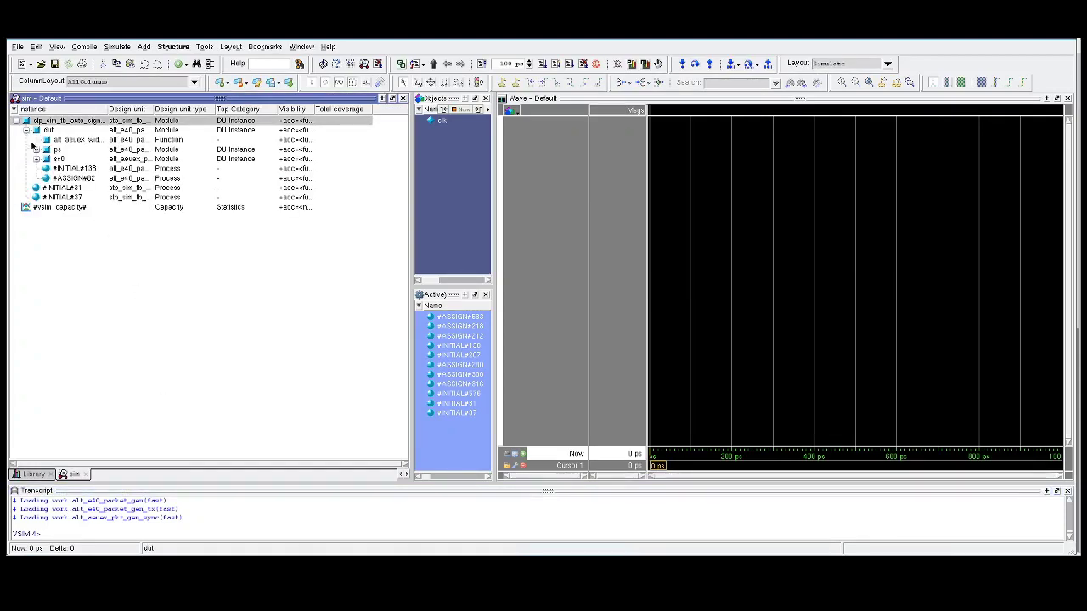
pyautogui.click(37, 150)
pyautogui.click(72, 207)
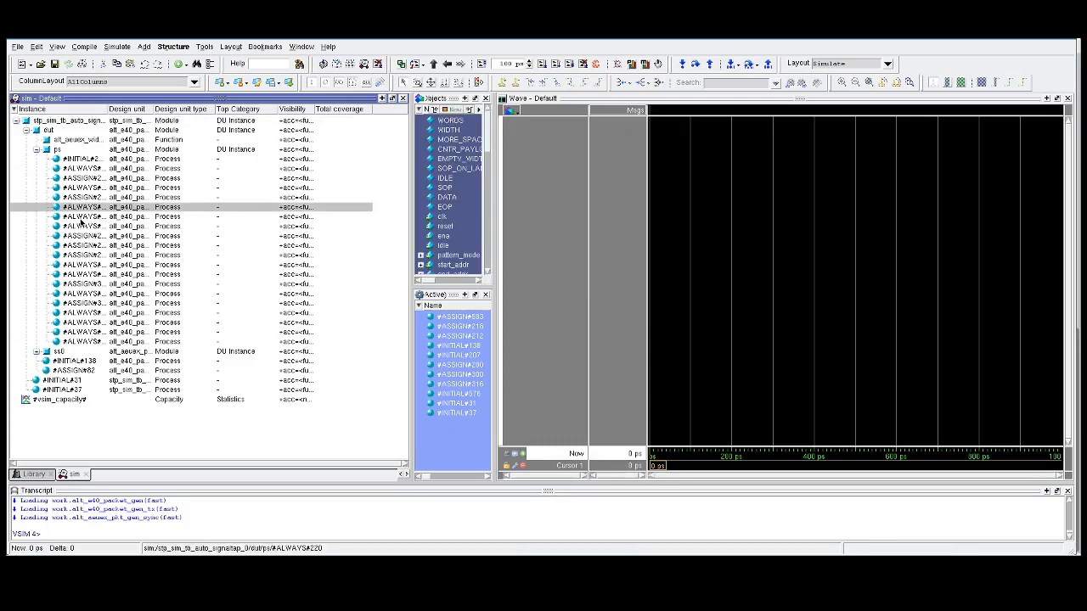
pyautogui.click(82, 217)
pyautogui.click(85, 236)
pyautogui.click(90, 254)
pyautogui.click(47, 130)
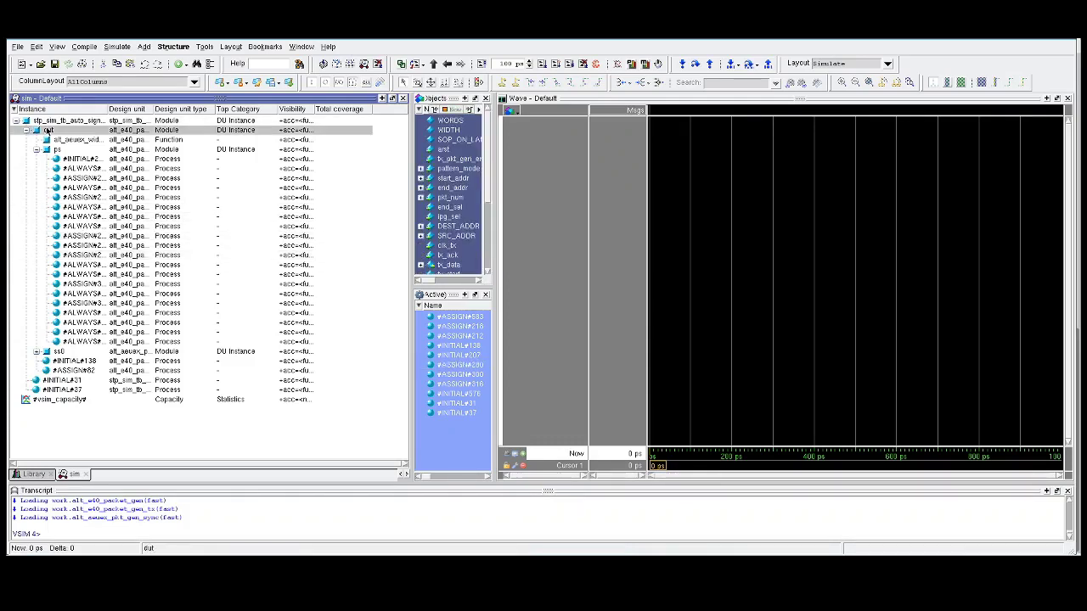
# Add all items in dut and below to the Wave window and scroll through the signals
pyautogui.rightClick(48, 130)
pyautogui.moveTo(85, 244)
pyautogui.moveTo(159, 246)
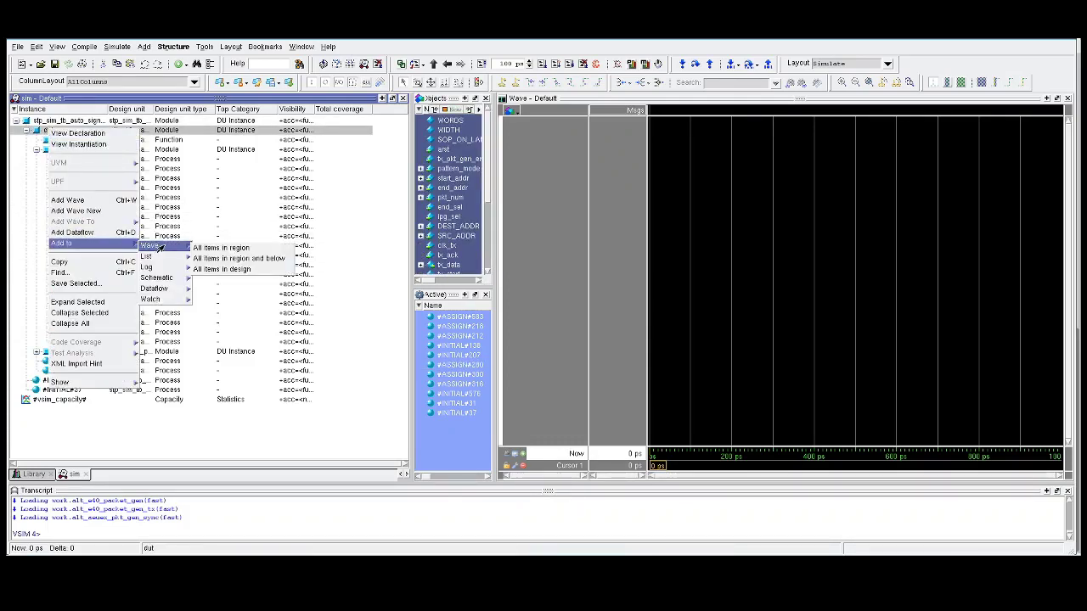
pyautogui.click(238, 258)
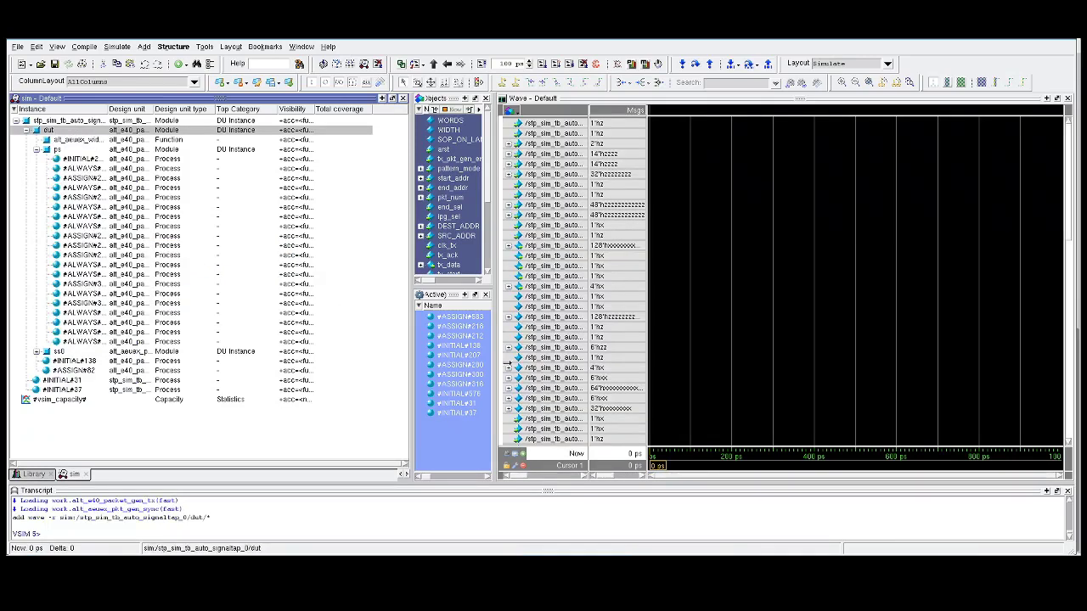
pyautogui.click(556, 276)
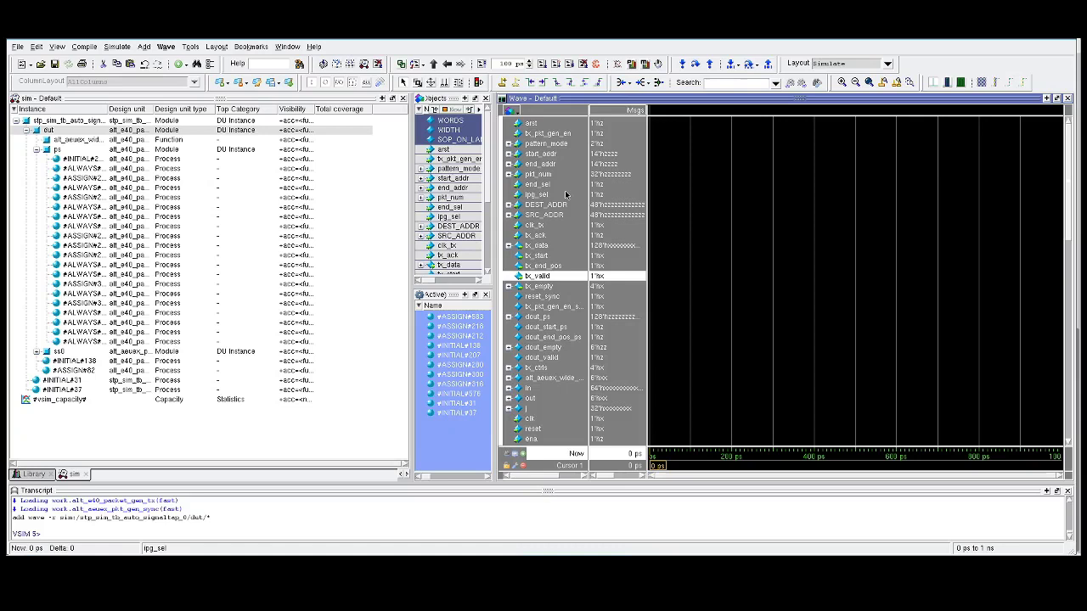
pyautogui.scroll(-5, 565, 196)
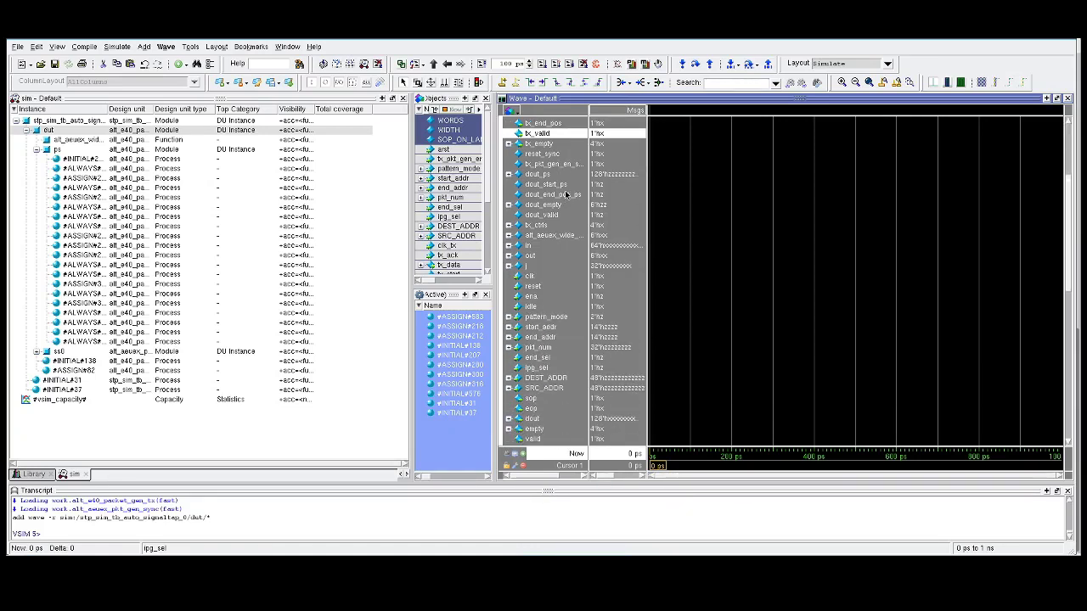
pyautogui.scroll(-2, 565, 196)
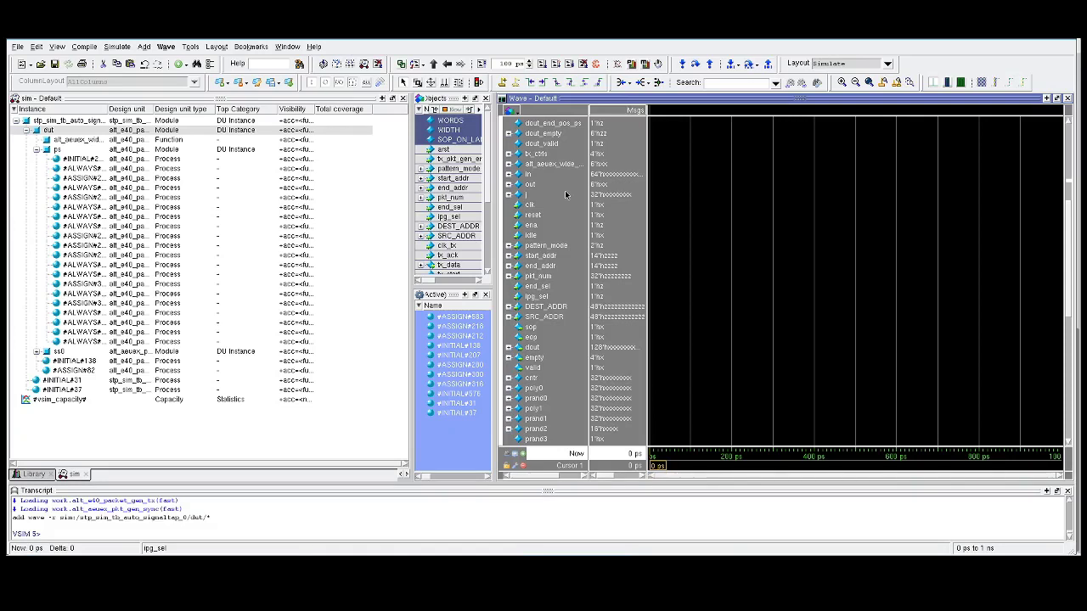
# Run the Questa simulation with Run -All until it halts at $stop
pyautogui.click(112, 49)
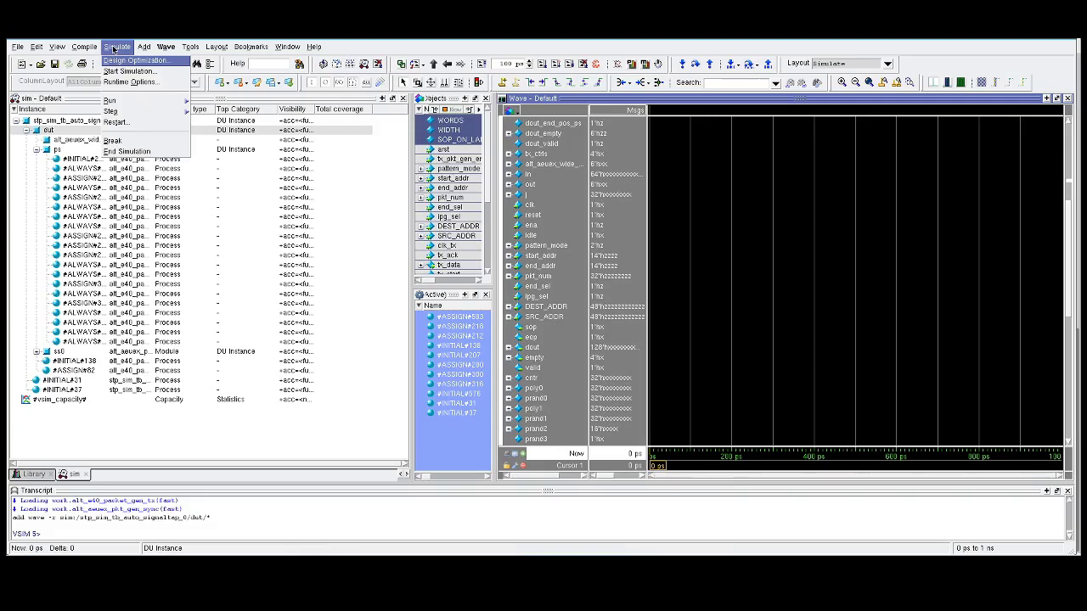
pyautogui.moveTo(140, 101)
pyautogui.click(223, 114)
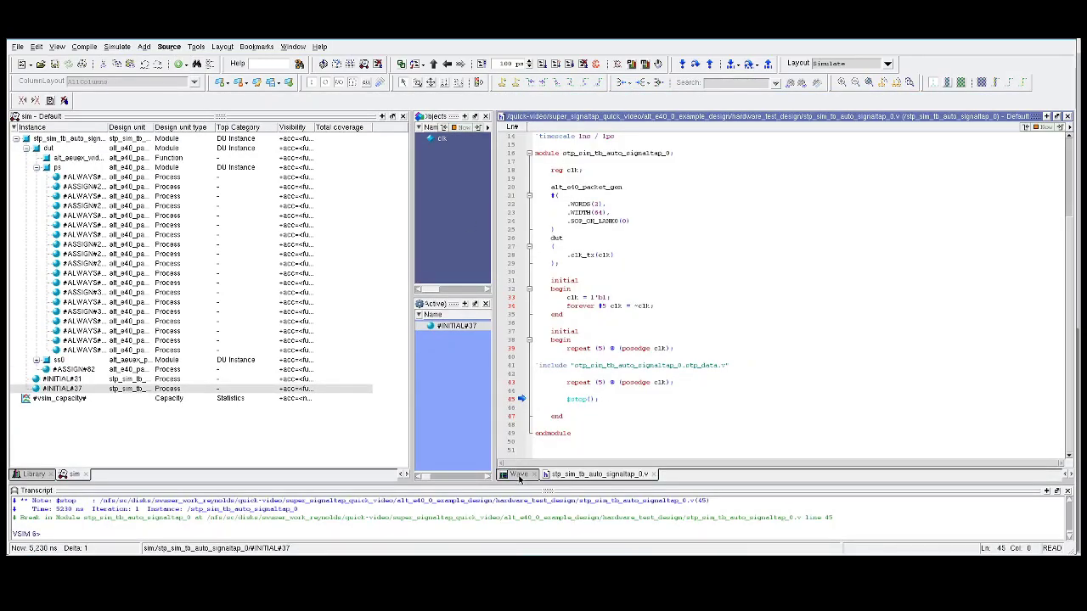
# Zoom the Wave window to the full simulation time and place a cursor at 1380000 ps
pyautogui.click(519, 475)
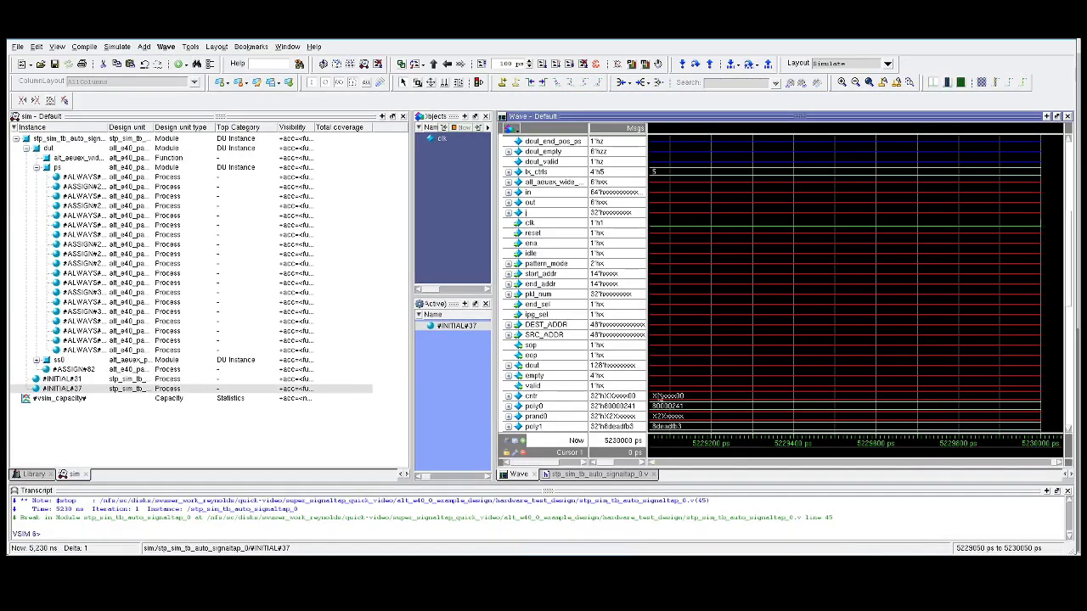
pyautogui.click(869, 83)
pyautogui.scroll(-1, 788, 278)
pyautogui.scroll(-5, 788, 278)
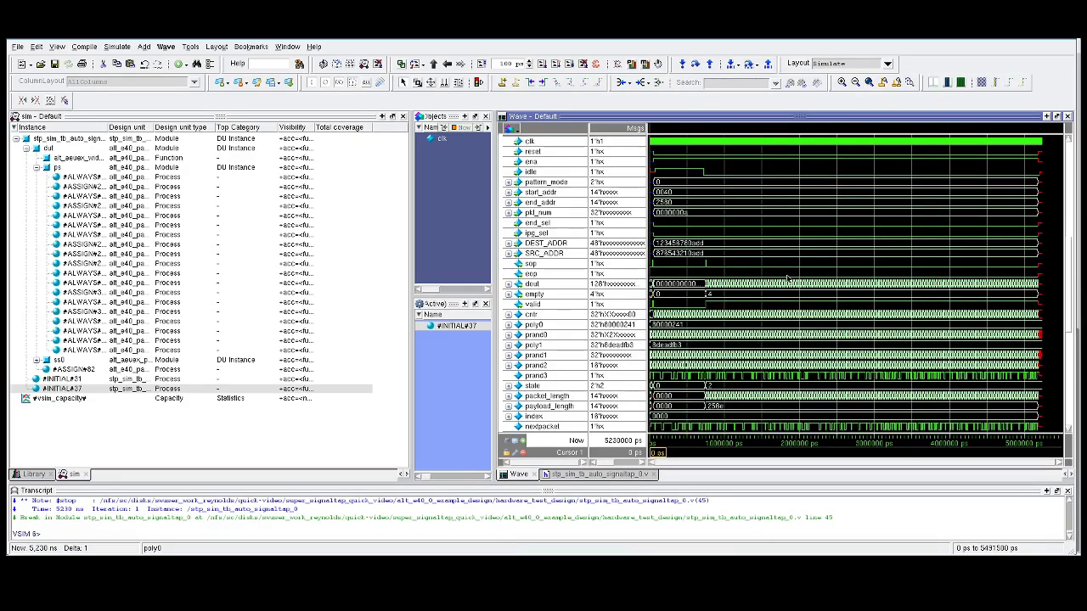
pyautogui.click(751, 202)
pyautogui.moveTo(688, 241)
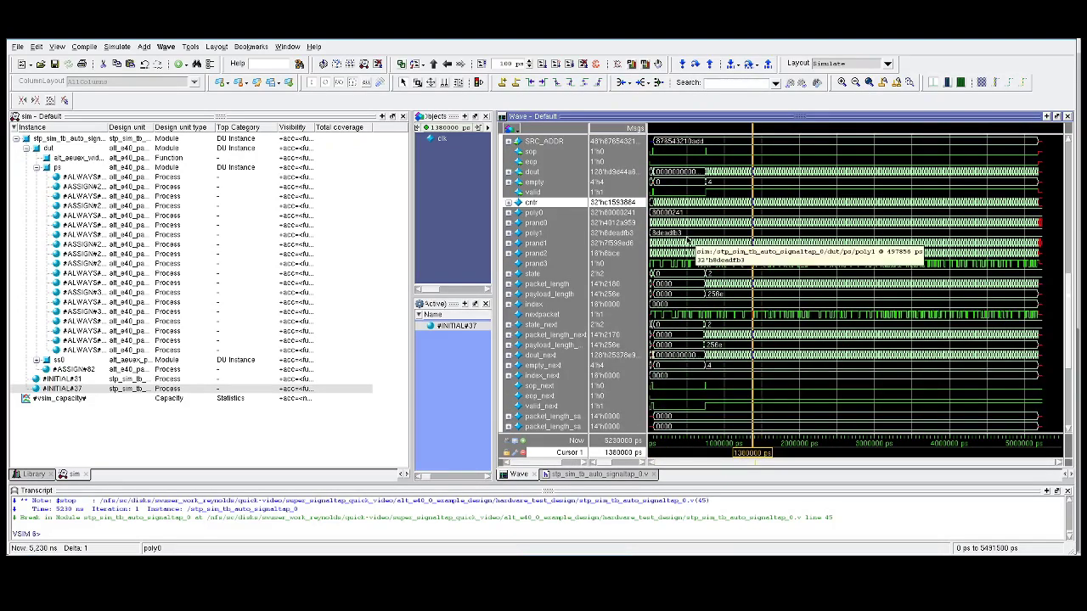